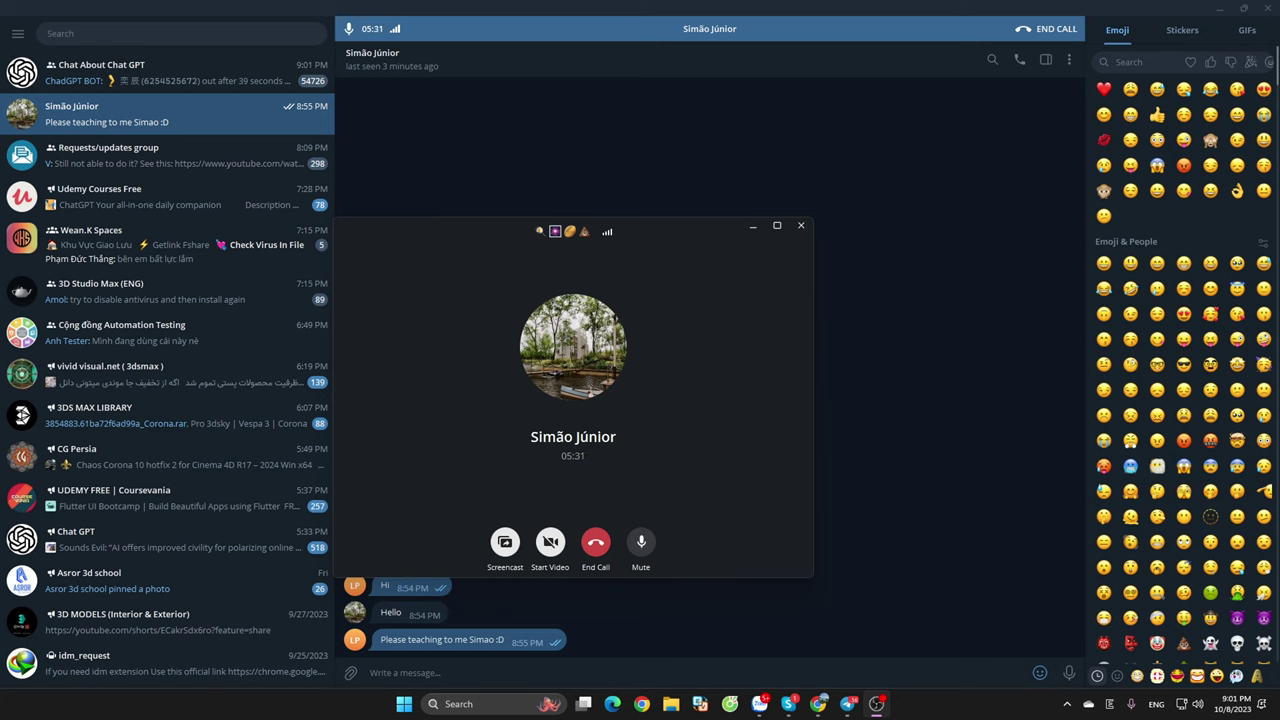
- Open the system quick settings panel and close it again
{"action": "left_click", "coordinate": [1203, 707]}
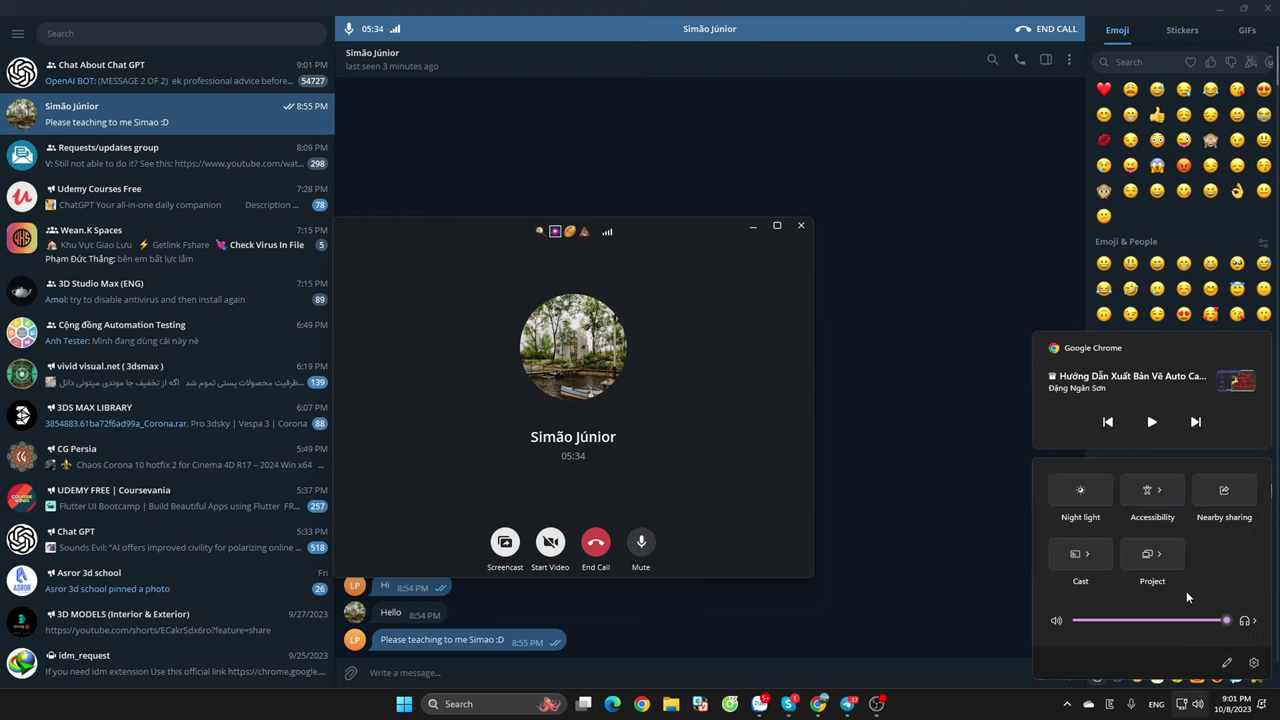
{"action": "left_click", "coordinate": [942, 709]}
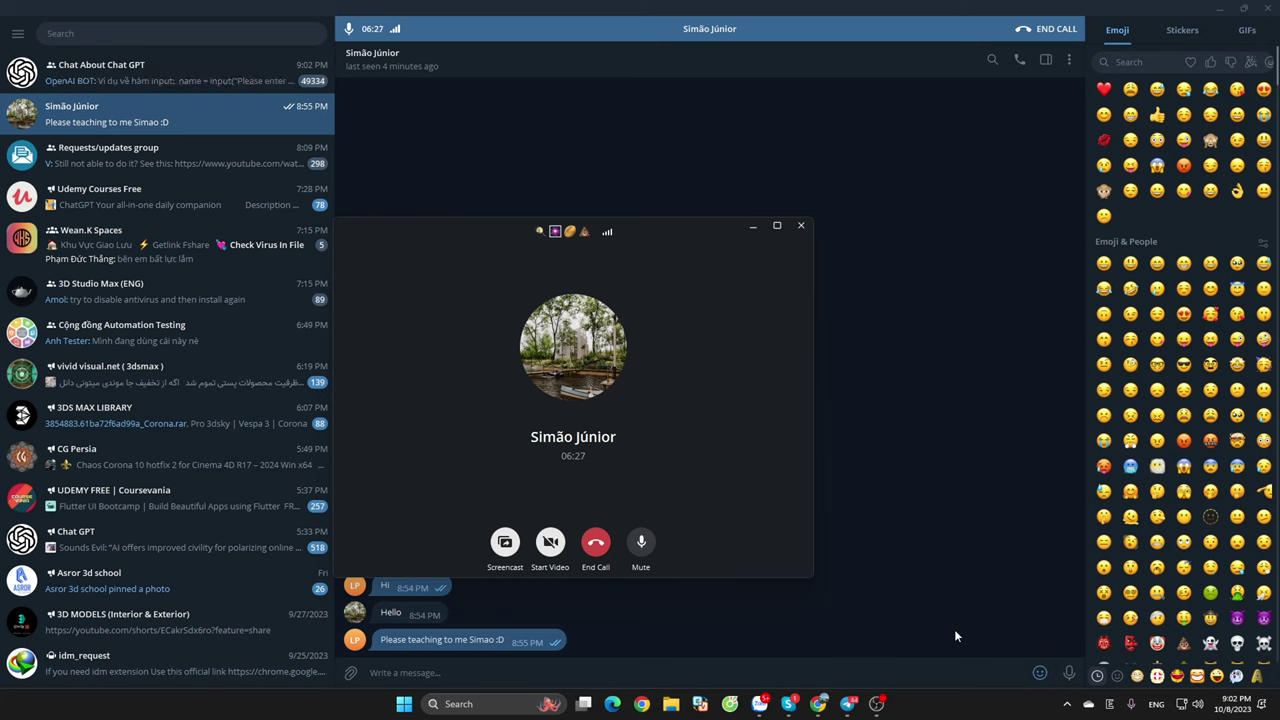
- Send the contact the message 'version' from the chat
{"action": "left_click", "coordinate": [430, 673]}
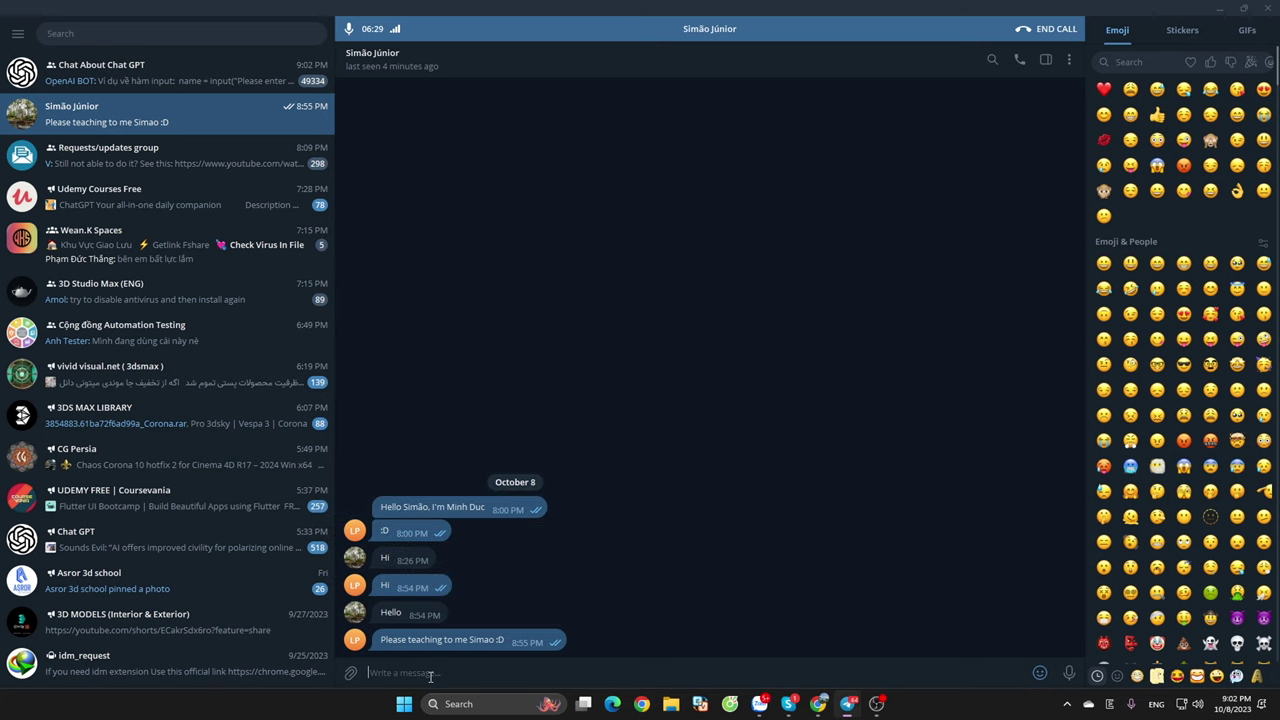
{"action": "type", "text": "v"}
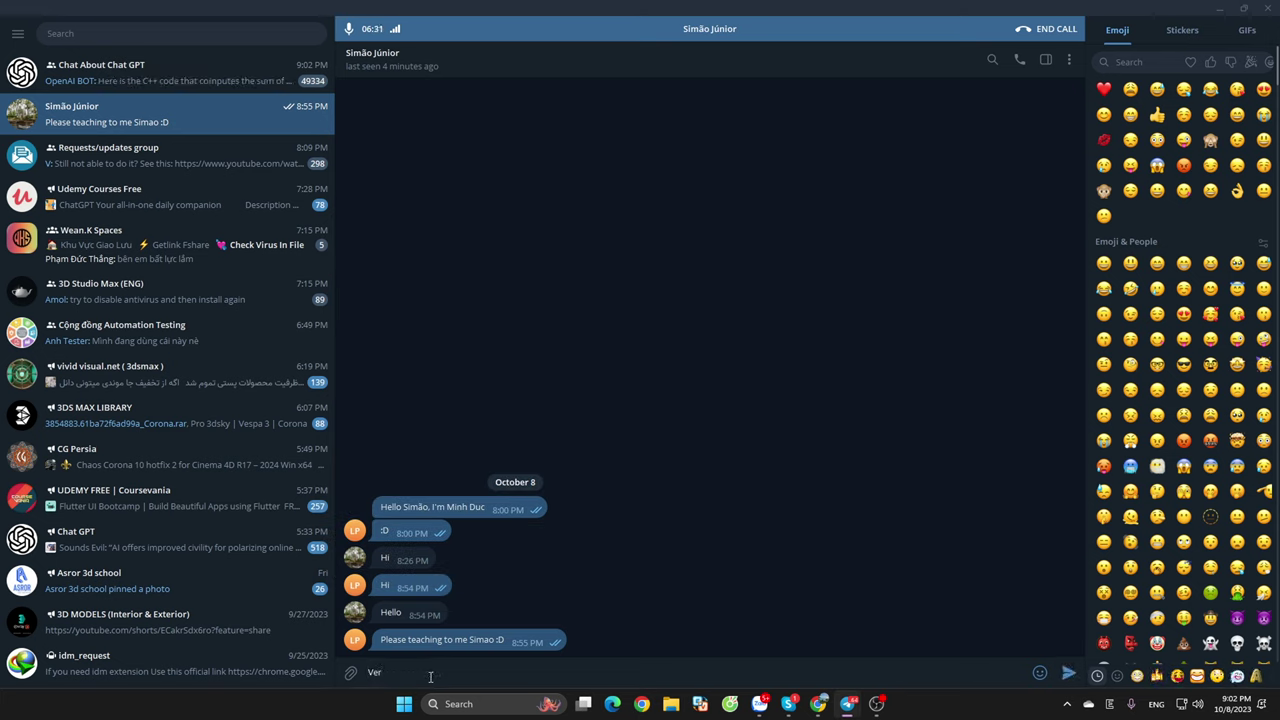
{"action": "type", "text": "ersion"}
{"action": "key", "text": "Return"}
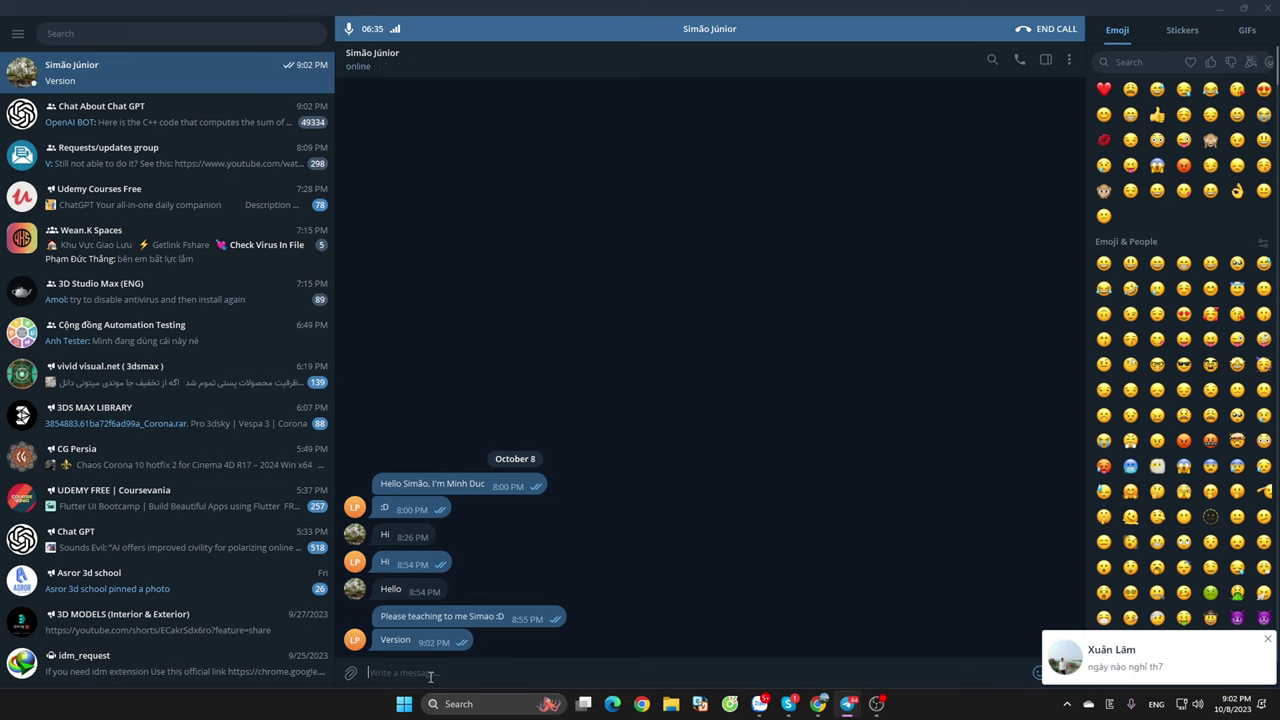
- Clear the second unsent 'Version' draft and minimize the Telegram main window
{"action": "type", "text": "Verr"}
{"action": "key", "text": "BackSpace"}
{"action": "type", "text": "si"}
{"action": "type", "text": "on"}
{"action": "key", "text": "BackSpace"}
{"action": "key", "text": "BackSpace"}
{"action": "key", "text": "BackSpace"}
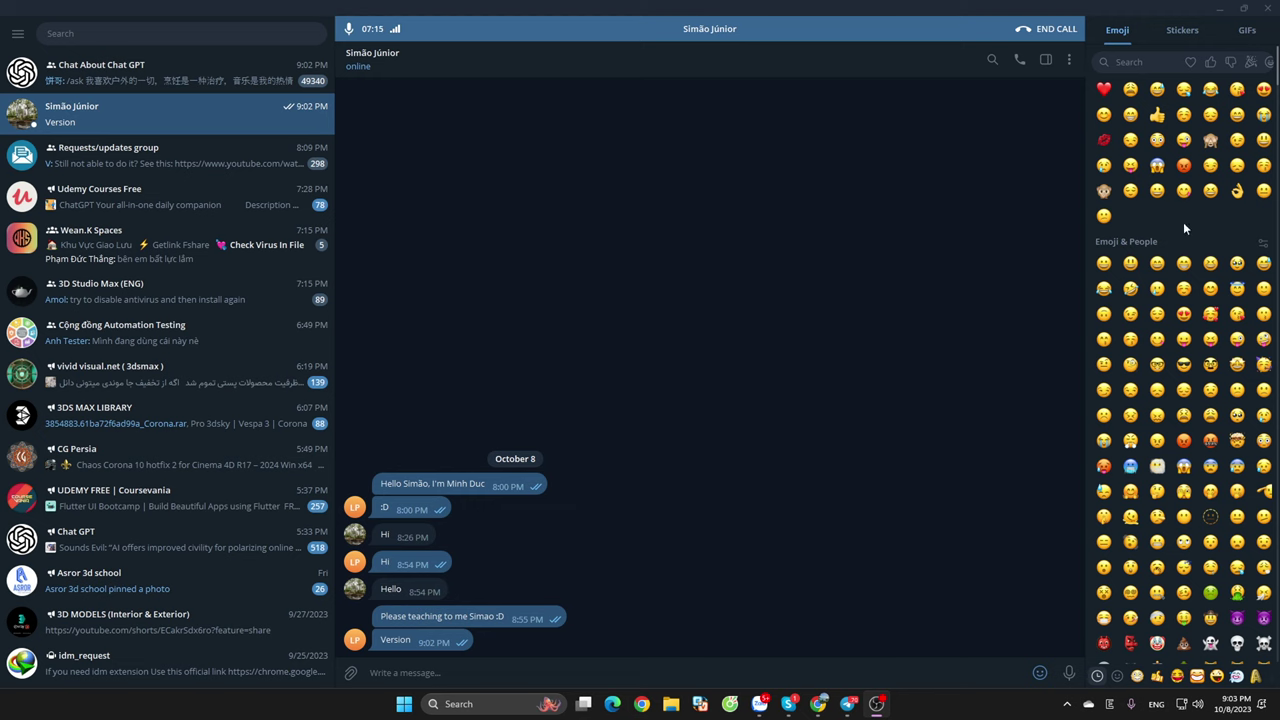
{"action": "left_click", "coordinate": [1215, 9]}
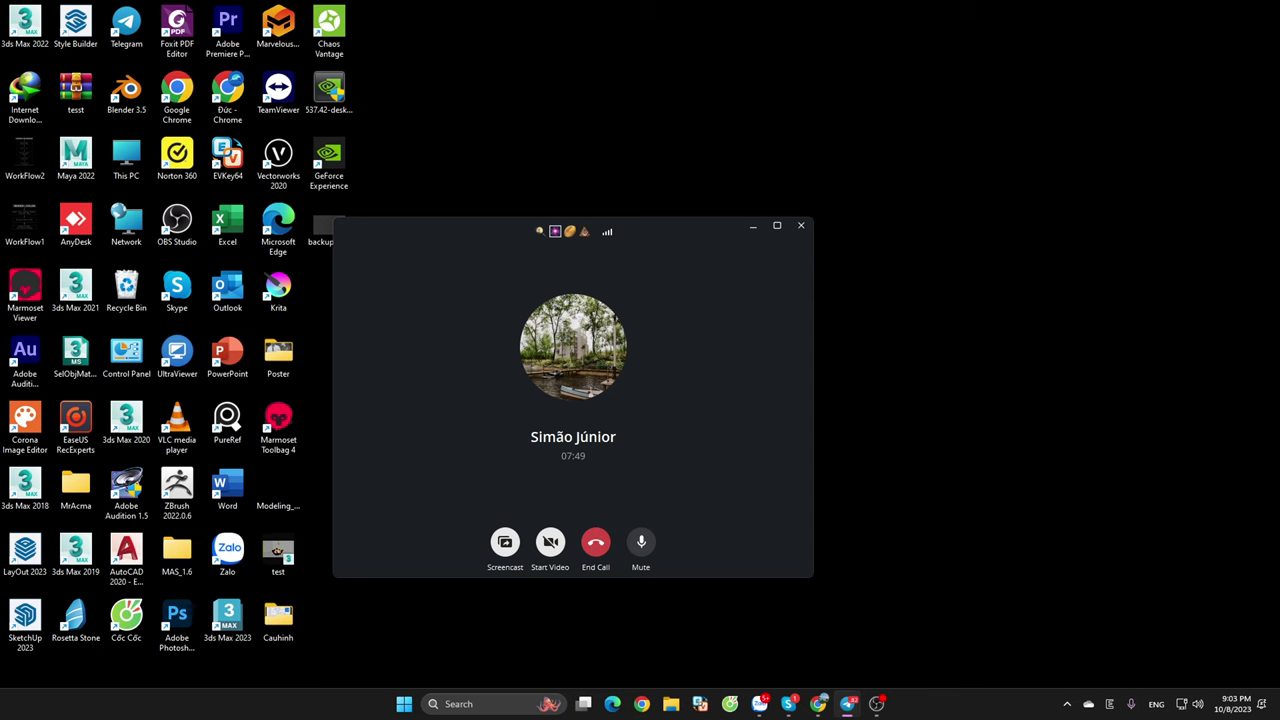
- Restore the Telegram main window from the taskbar, showing the contact's chat
{"action": "left_click", "coordinate": [848, 703]}
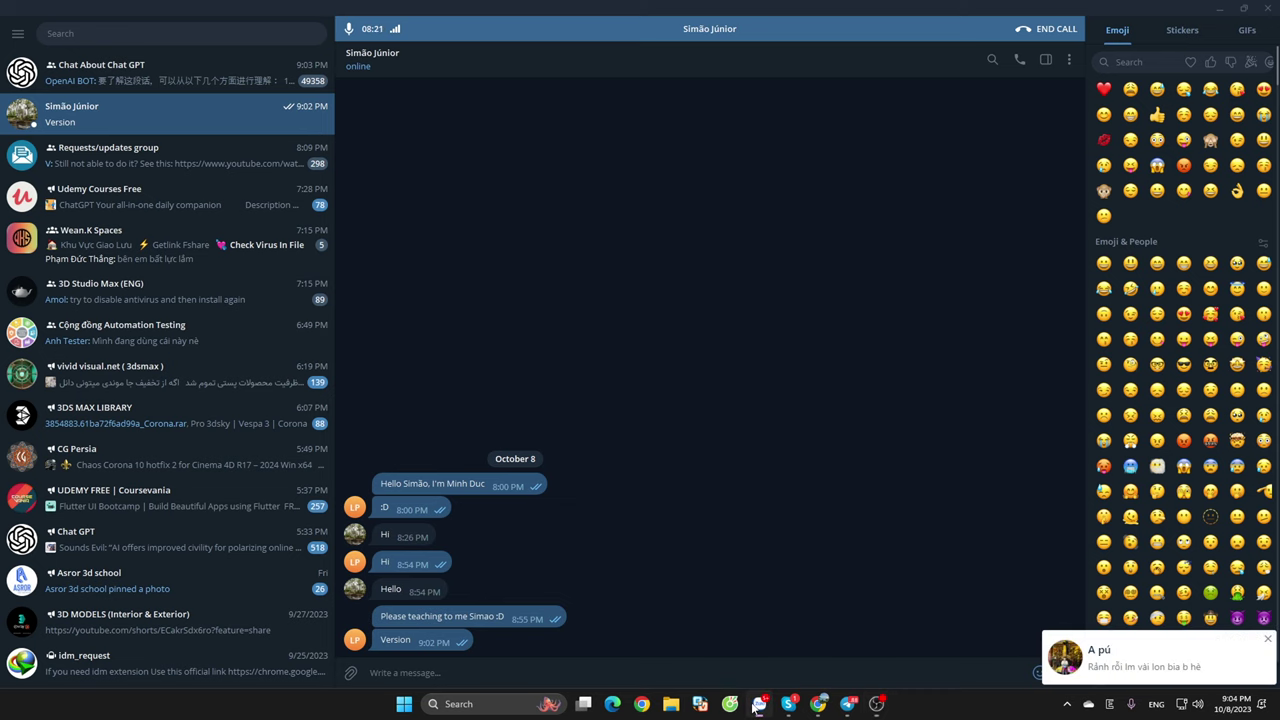
- Dismiss the message notification, view Chat About Chat GPT, then return to the contact's chat
{"action": "left_click", "coordinate": [1267, 640]}
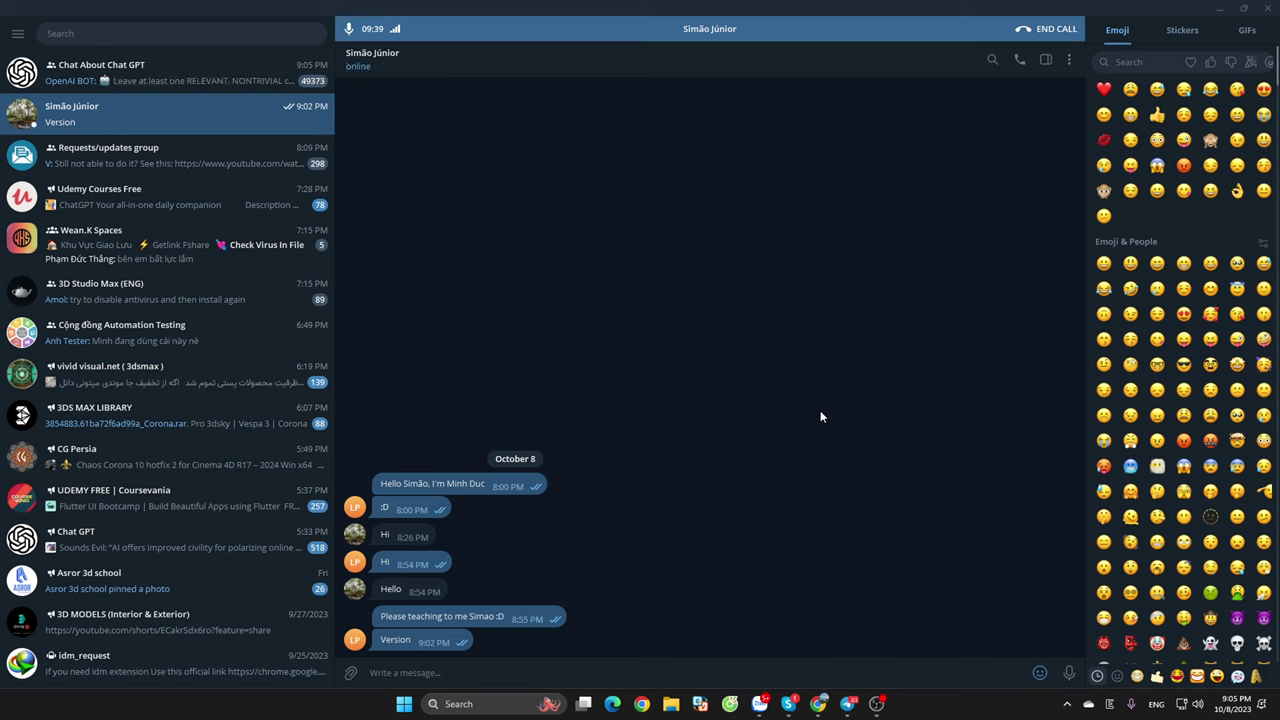
{"action": "left_click", "coordinate": [200, 88]}
{"action": "left_click", "coordinate": [194, 124]}
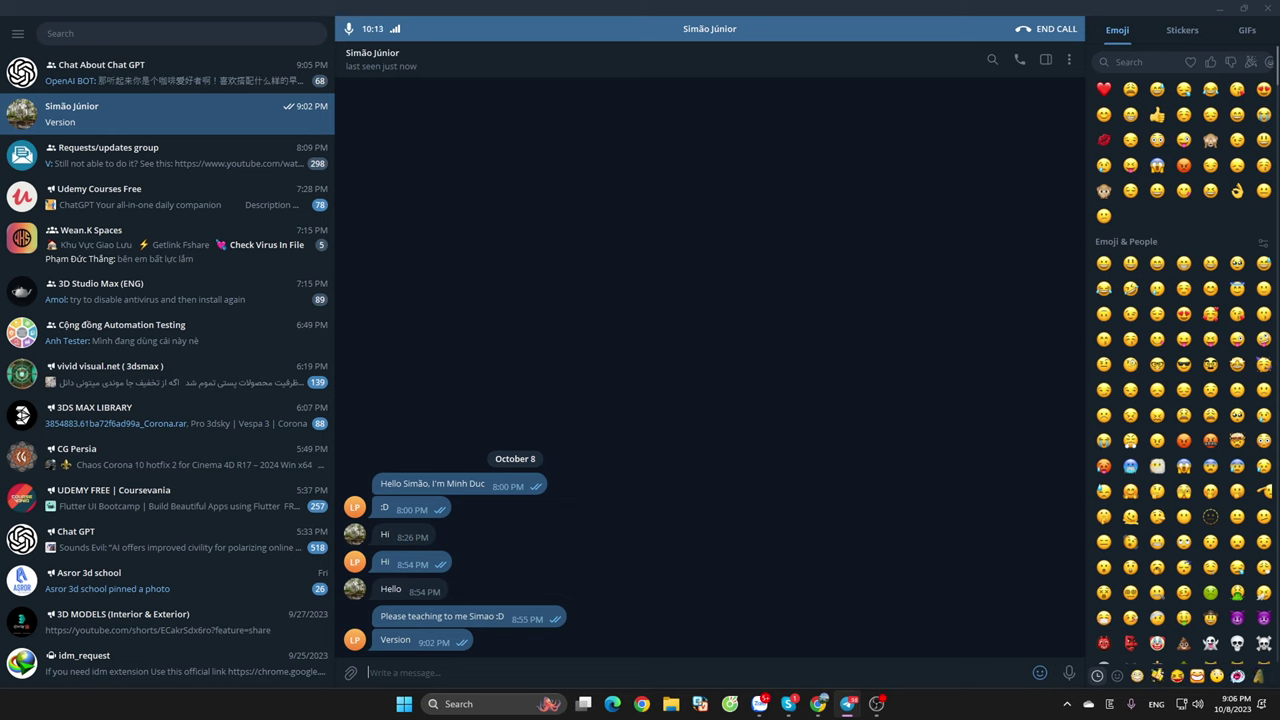
- Send the contact 'File is big :D', replacing the word 'largest' before sending
{"action": "type", "text": "File ("}
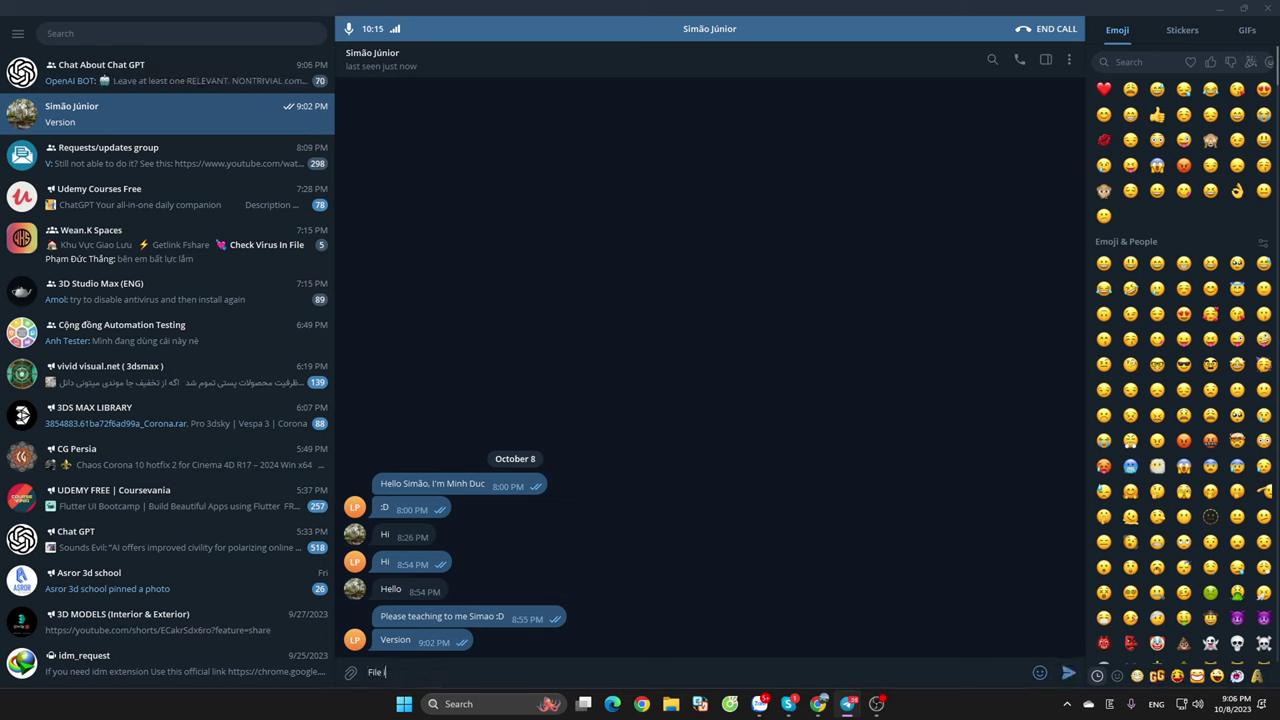
{"action": "key", "text": "BackSpace"}
{"action": "key", "text": "BackSpace"}
{"action": "key", "text": "BackSpace"}
{"action": "type", "text": "e is lag"}
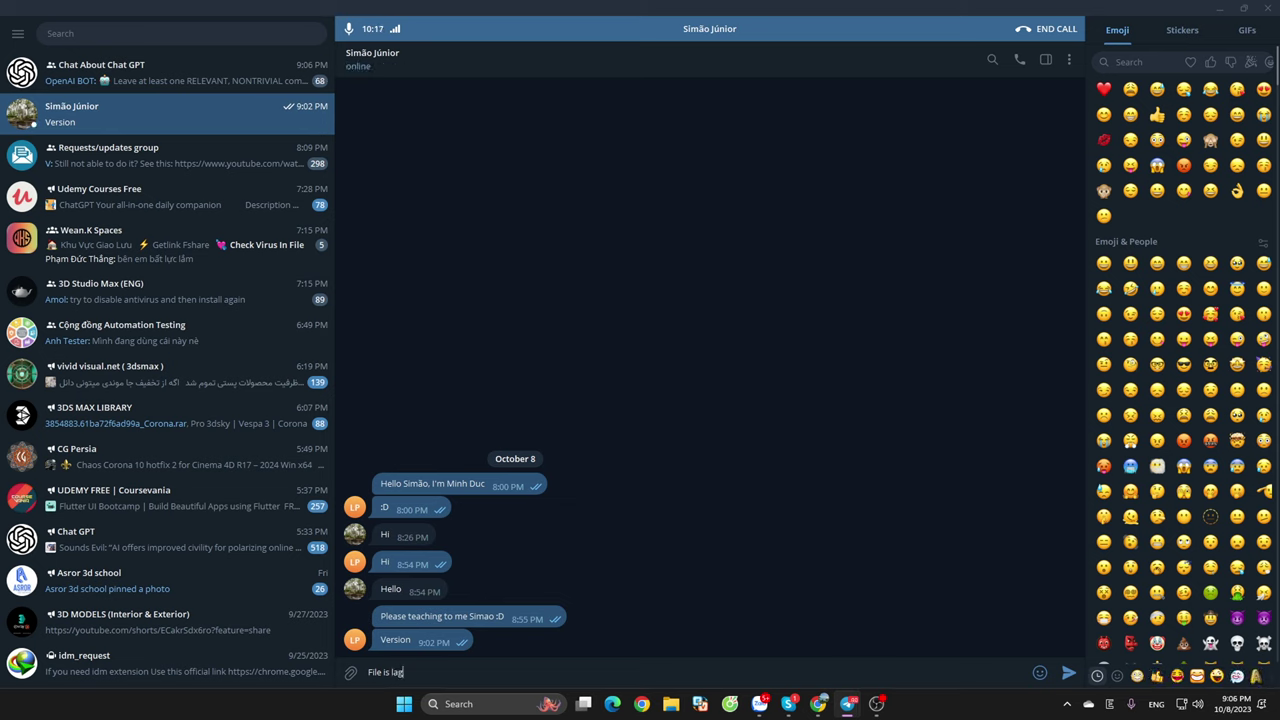
{"action": "type", "text": "arge"}
{"action": "type", "text": "st"}
{"action": "key", "text": "BackSpace"}
{"action": "key", "text": "BackSpace"}
{"action": "key", "text": "BackSpace"}
{"action": "key", "text": "BackSpace"}
{"action": "key", "text": "BackSpace"}
{"action": "key", "text": "BackSpace"}
{"action": "type", "text": "b"}
{"action": "type", "text": "ig :D"}
{"action": "key", "text": "Return"}
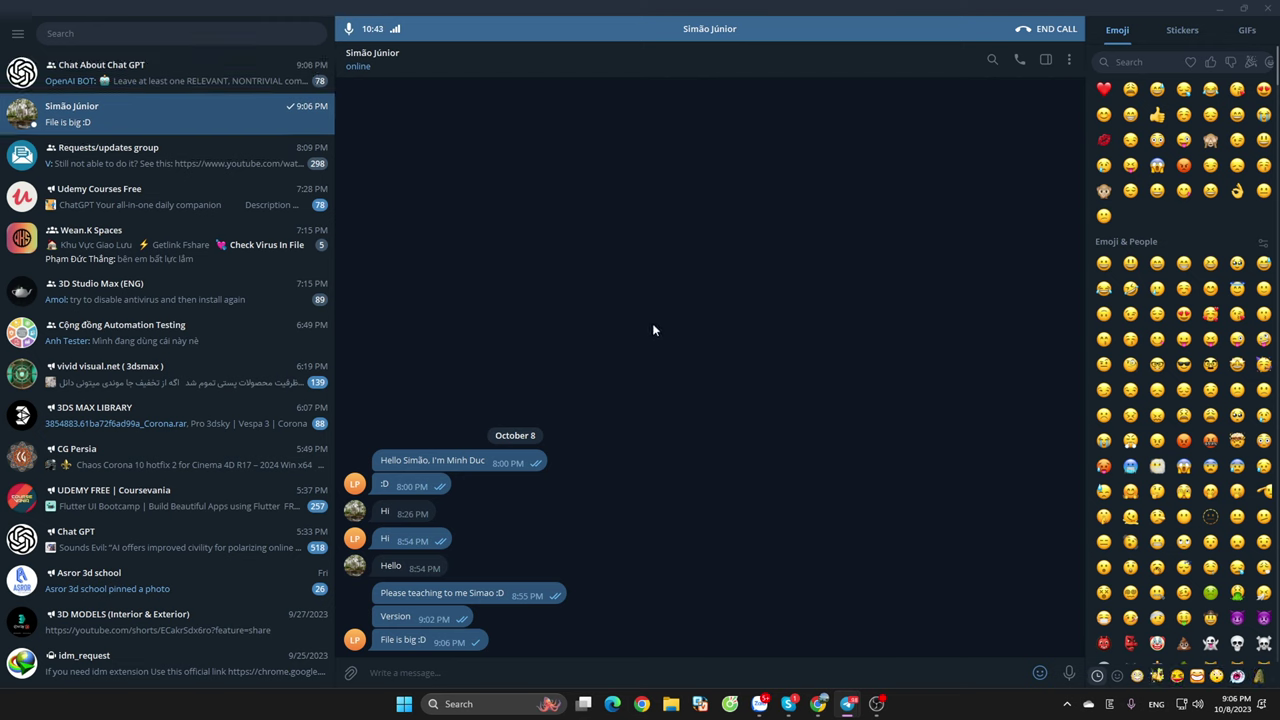
- Shrink the chat window, maximize the call window, and drag the chat window off screen
{"action": "double_click", "coordinate": [1159, 10]}
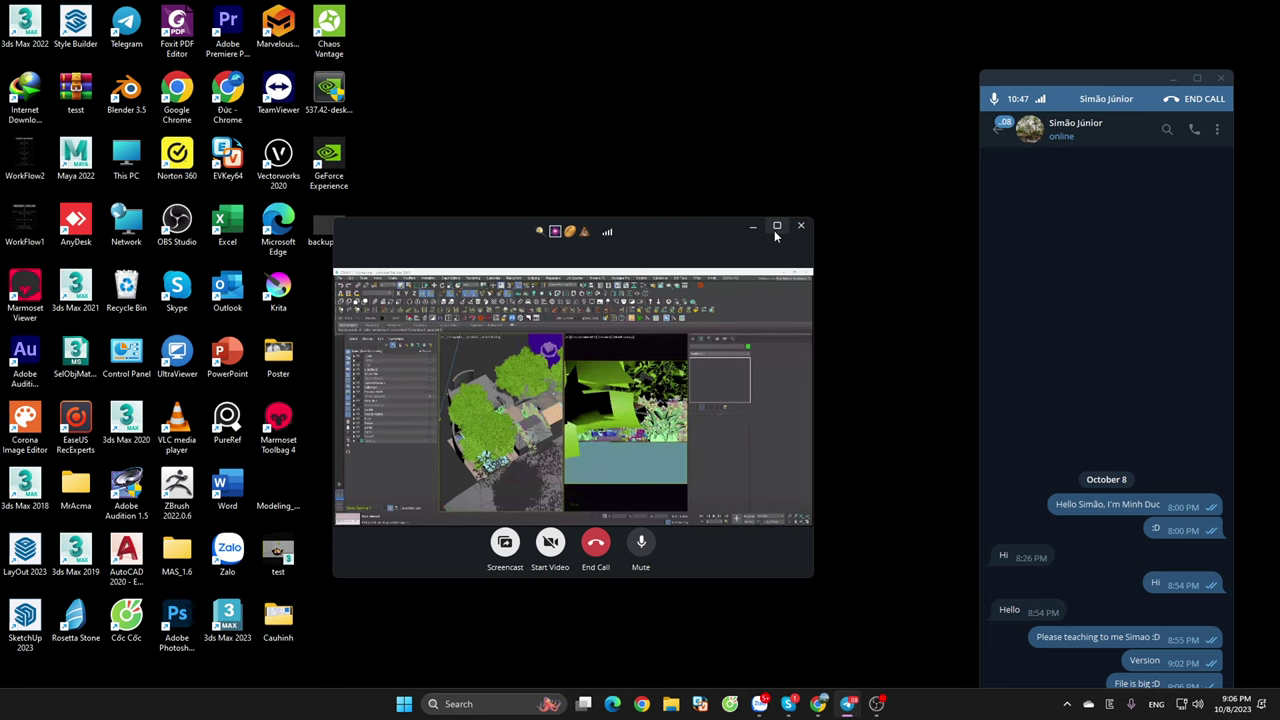
{"action": "left_click", "coordinate": [778, 226]}
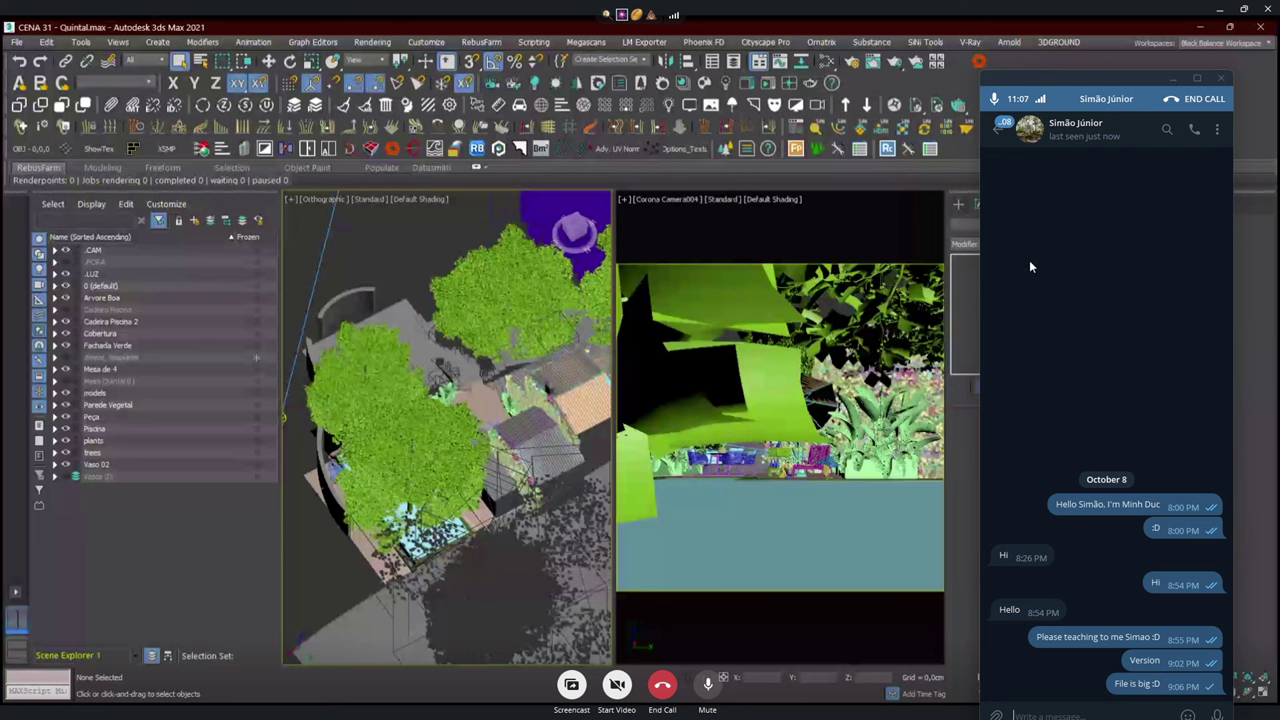
{"action": "left_click_drag", "start_coordinate": [1050, 72], "coordinate": [1279, 75]}
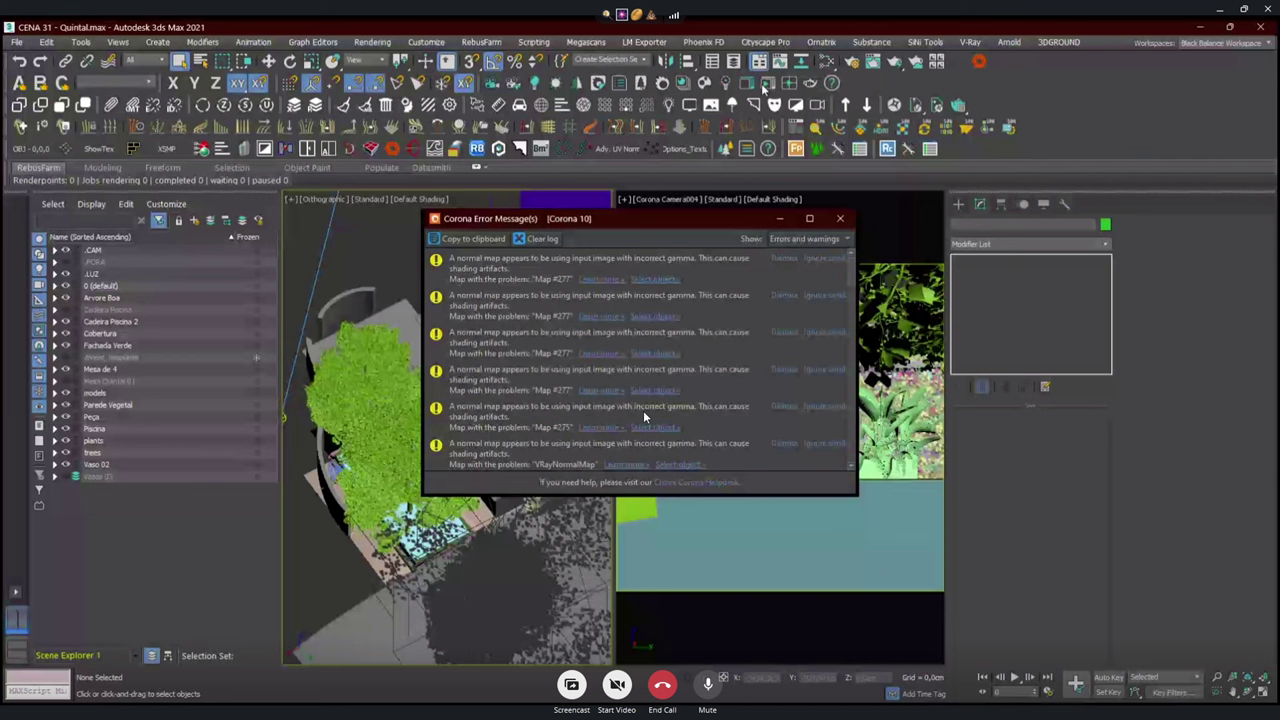
- Close the Corona Error Message(s) window in the shared 3ds Max view
{"action": "key", "text": "Escape"}
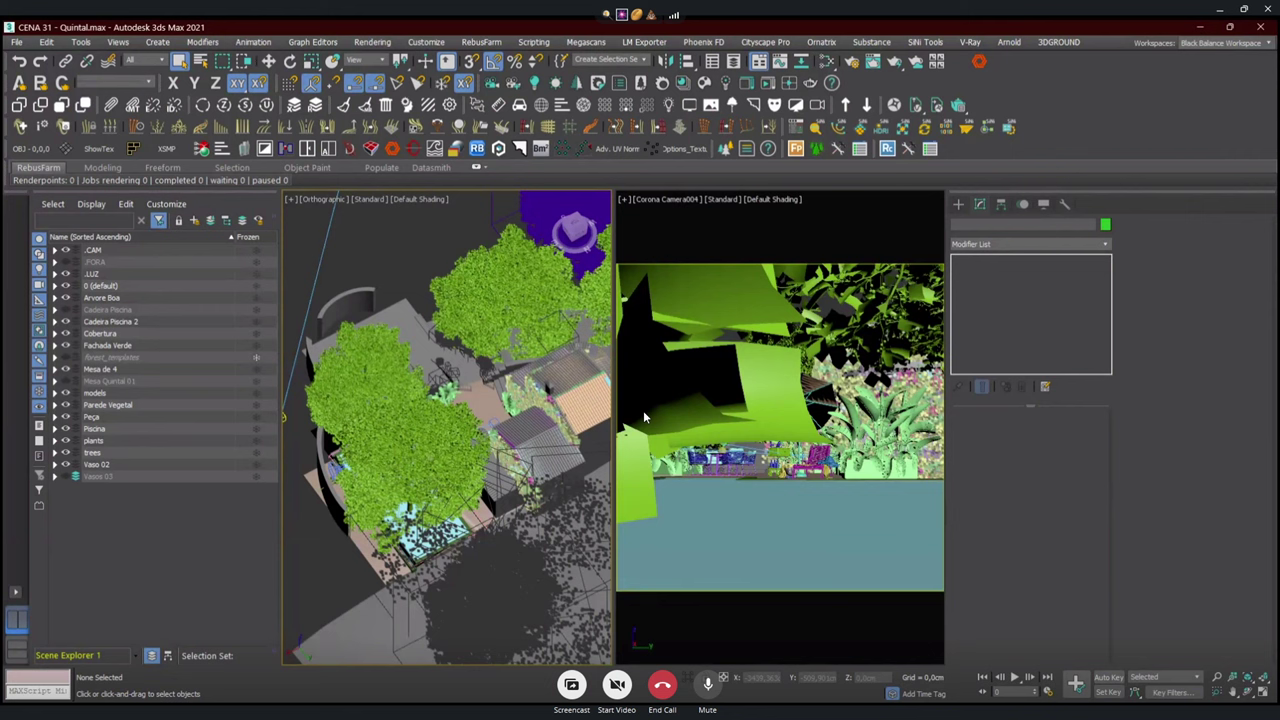
- Select the pool's Water mesh to show its CoronaDisplacementMod with ±0.1cm levels
{"action": "left_click", "coordinate": [796, 543]}
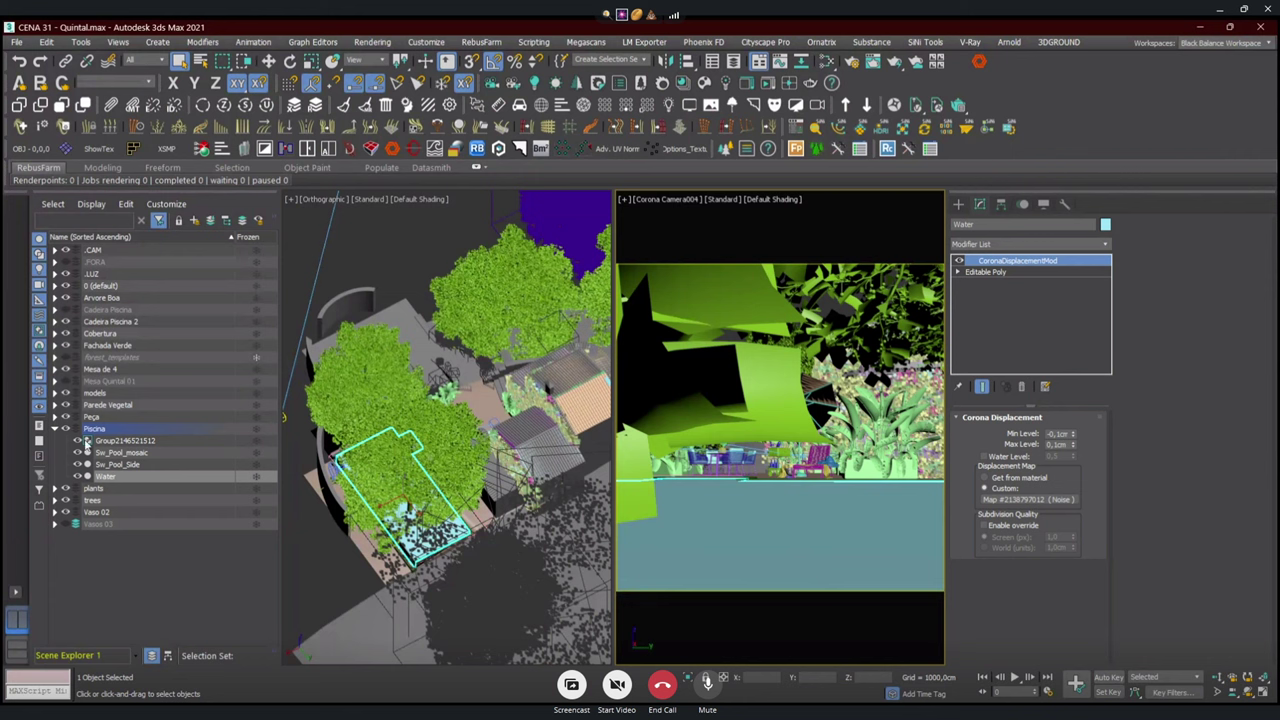
- Collapse the Piscina group, then hide and unhide the Arvore Boa trees layer
{"action": "left_click", "coordinate": [55, 430]}
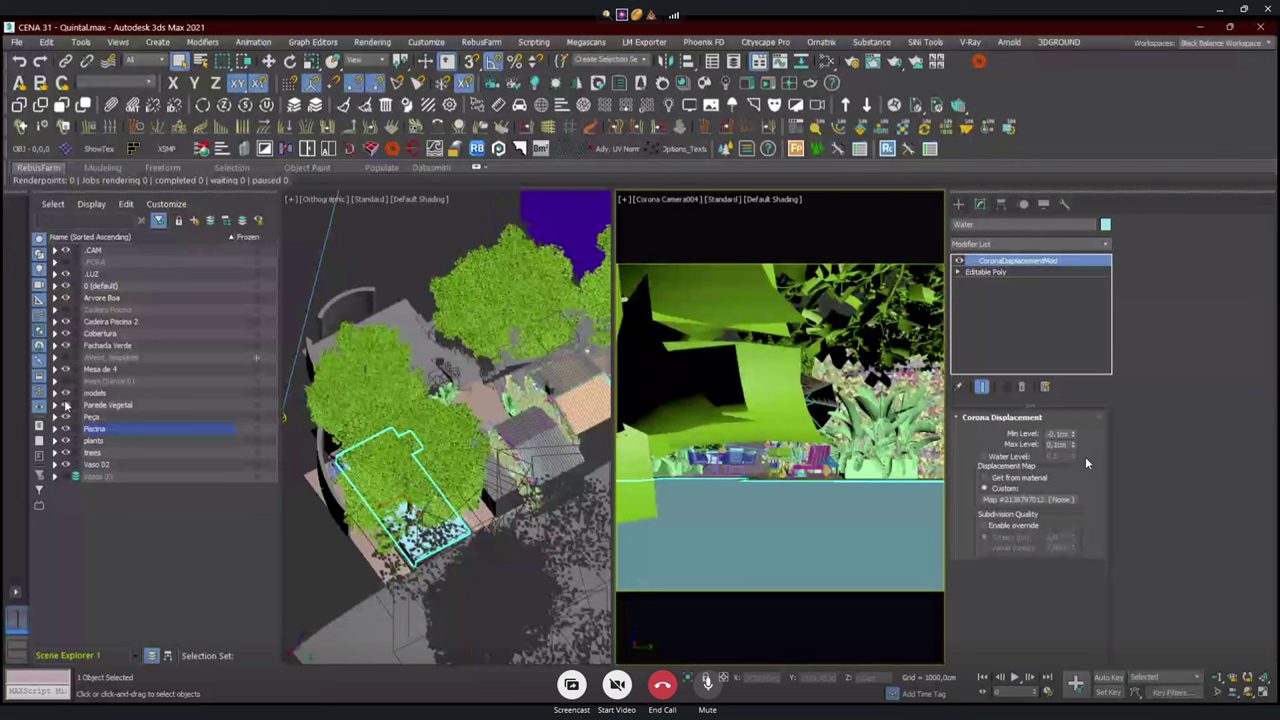
{"action": "left_click", "coordinate": [66, 298]}
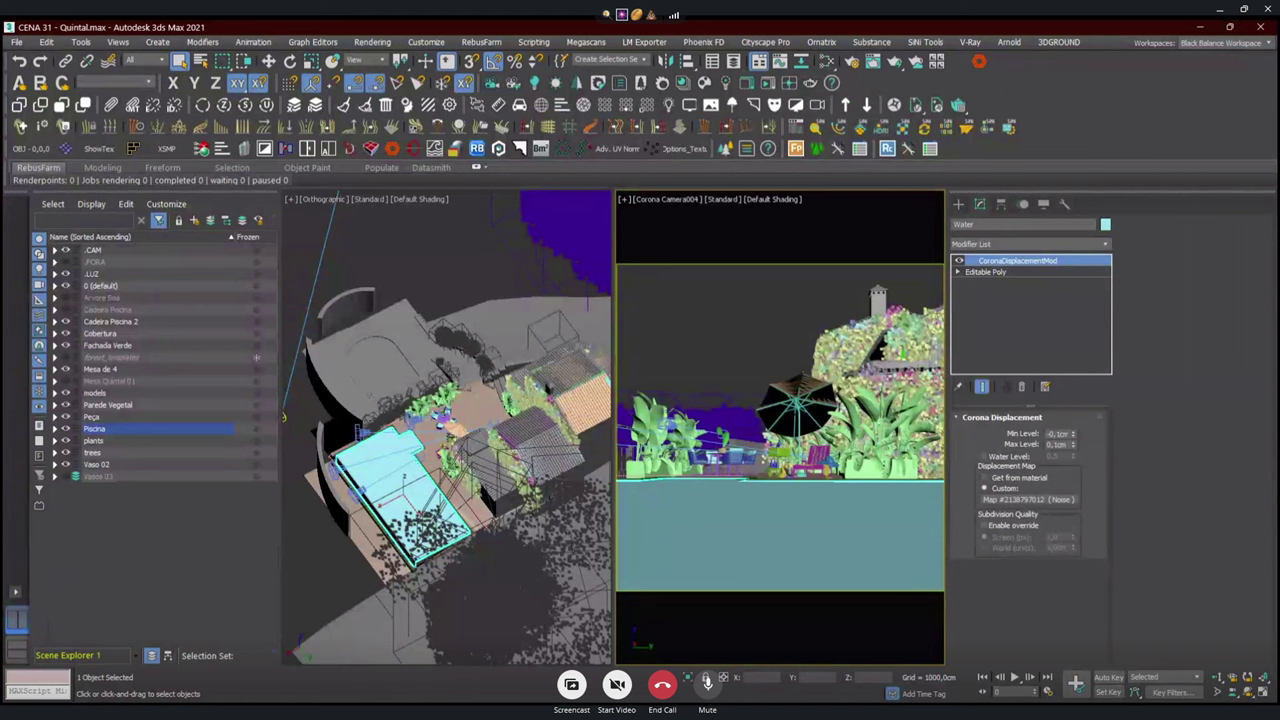
{"action": "left_click", "coordinate": [66, 298]}
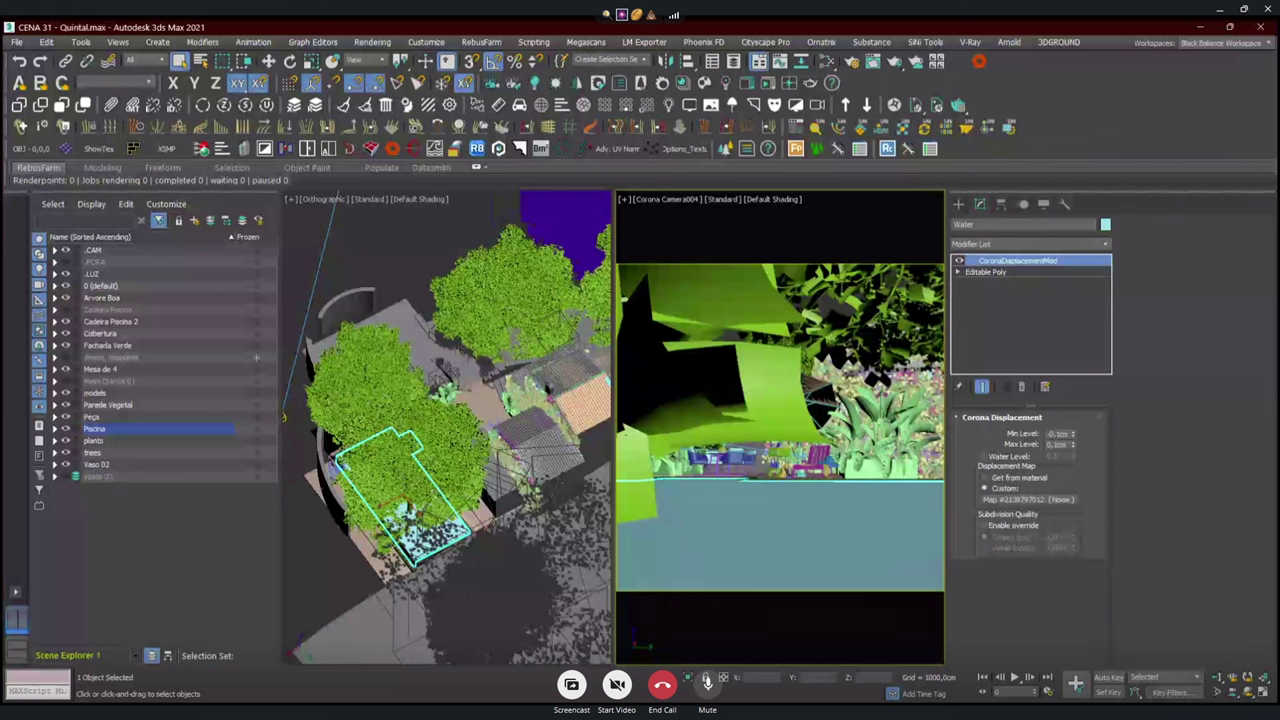
- Isolate the Water slab in a maximized Orthographic viewport, framed, with Edged Faces on
{"action": "left_click", "coordinate": [688, 677]}
{"action": "middle_click_drag", "start_coordinate": [362, 546], "coordinate": [440, 520], "text": "alt"}
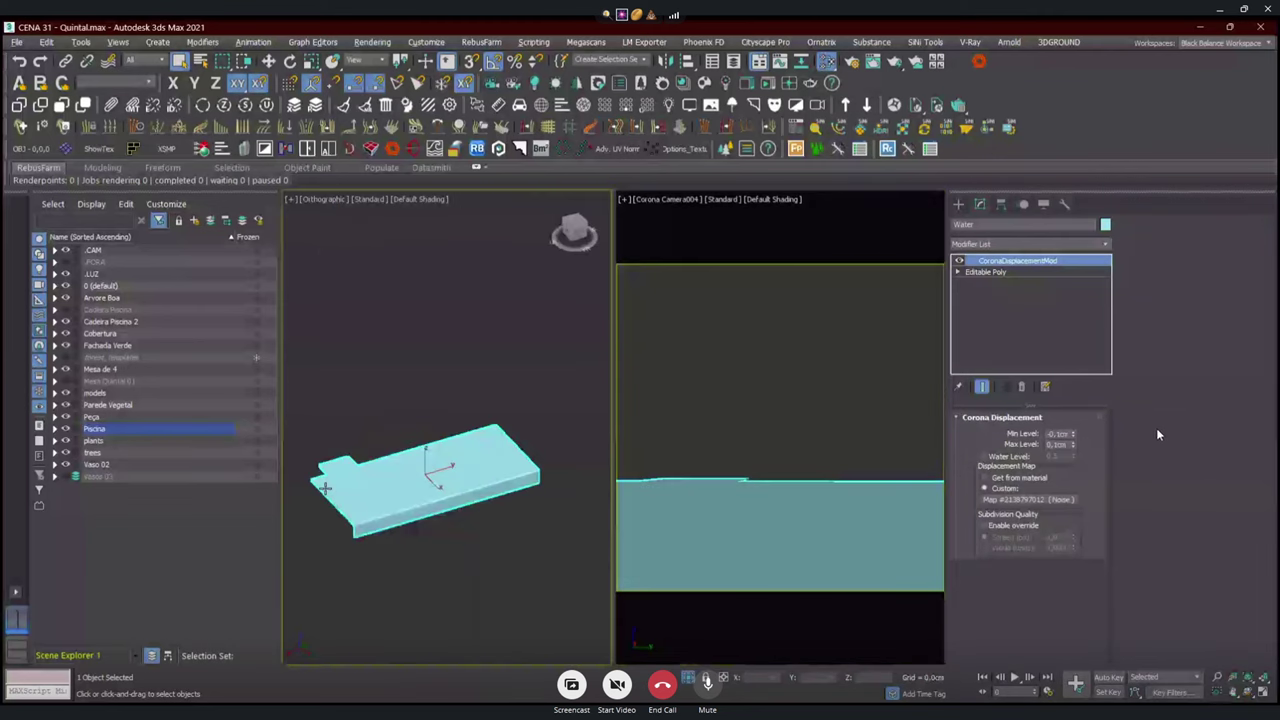
{"action": "key", "text": "alt+w"}
{"action": "scroll", "coordinate": [466, 590], "scroll_direction": "up", "scroll_amount": 5}
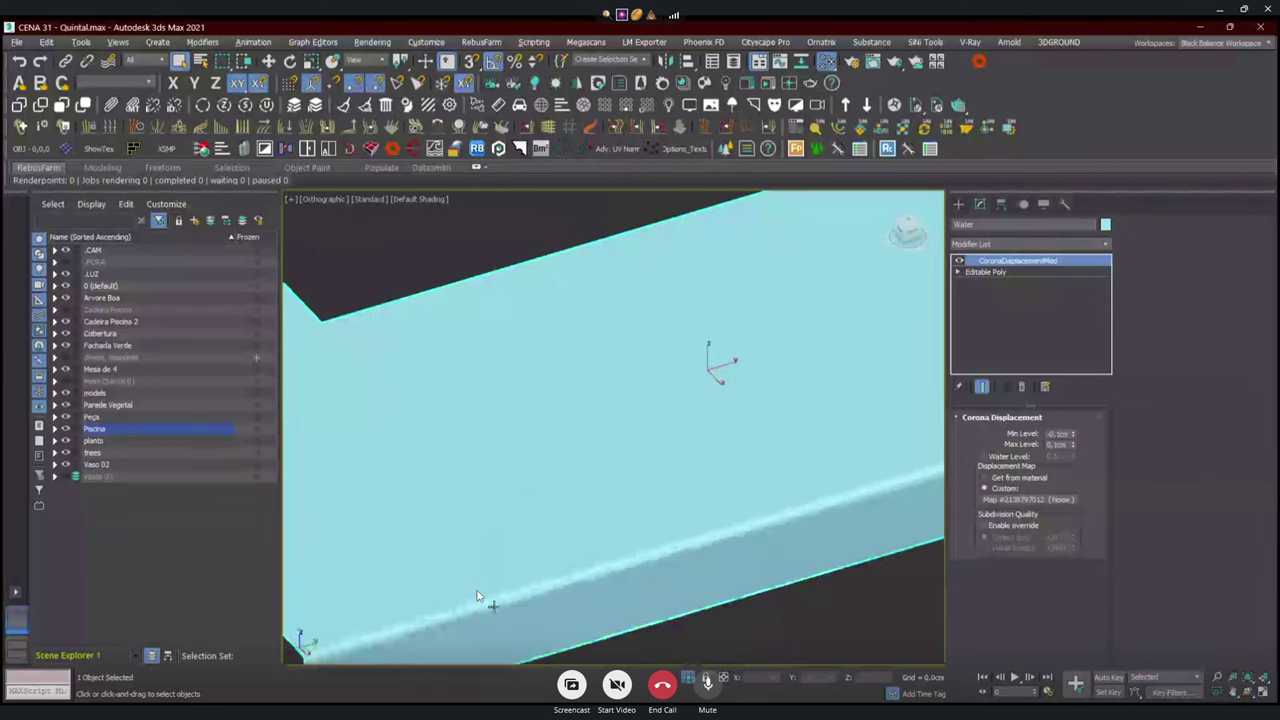
{"action": "scroll", "coordinate": [477, 597], "scroll_direction": "down", "scroll_amount": 5}
{"action": "scroll", "coordinate": [477, 597], "scroll_direction": "up", "scroll_amount": 5}
{"action": "left_click", "coordinate": [527, 533]}
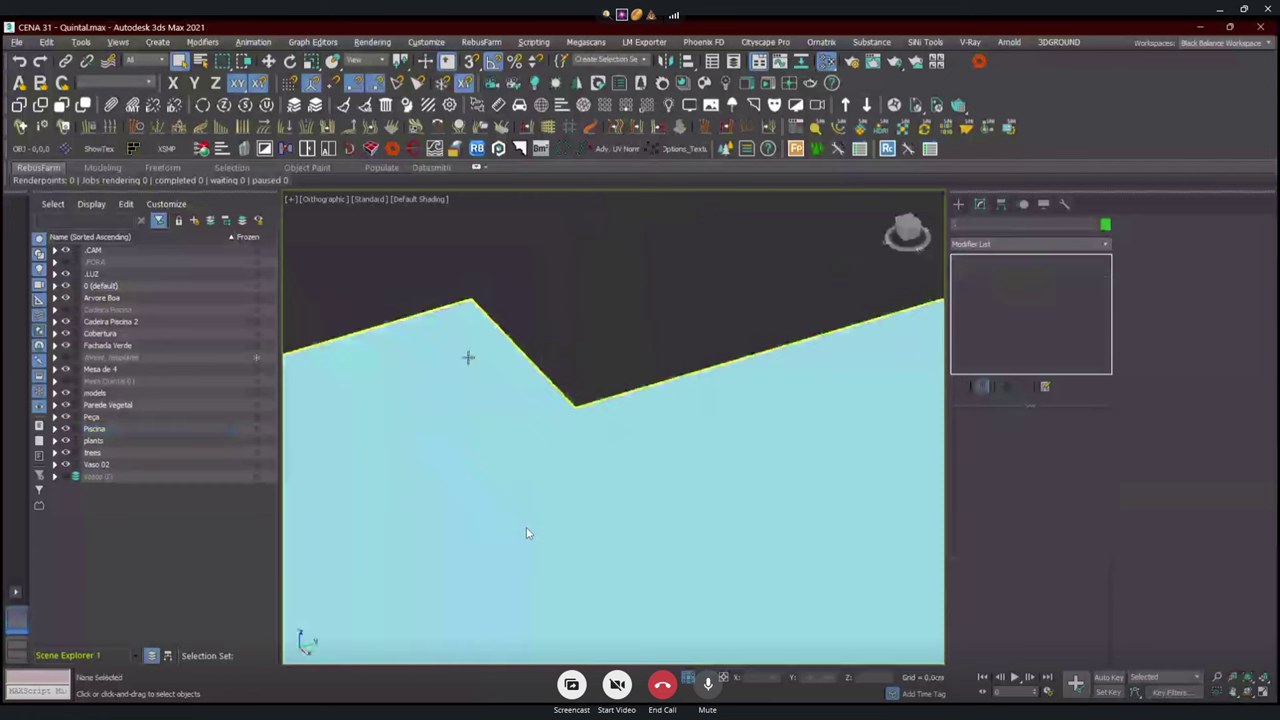
{"action": "scroll", "coordinate": [540, 541], "scroll_direction": "down", "scroll_amount": 3}
{"action": "left_click", "coordinate": [565, 543]}
{"action": "key", "text": "z"}
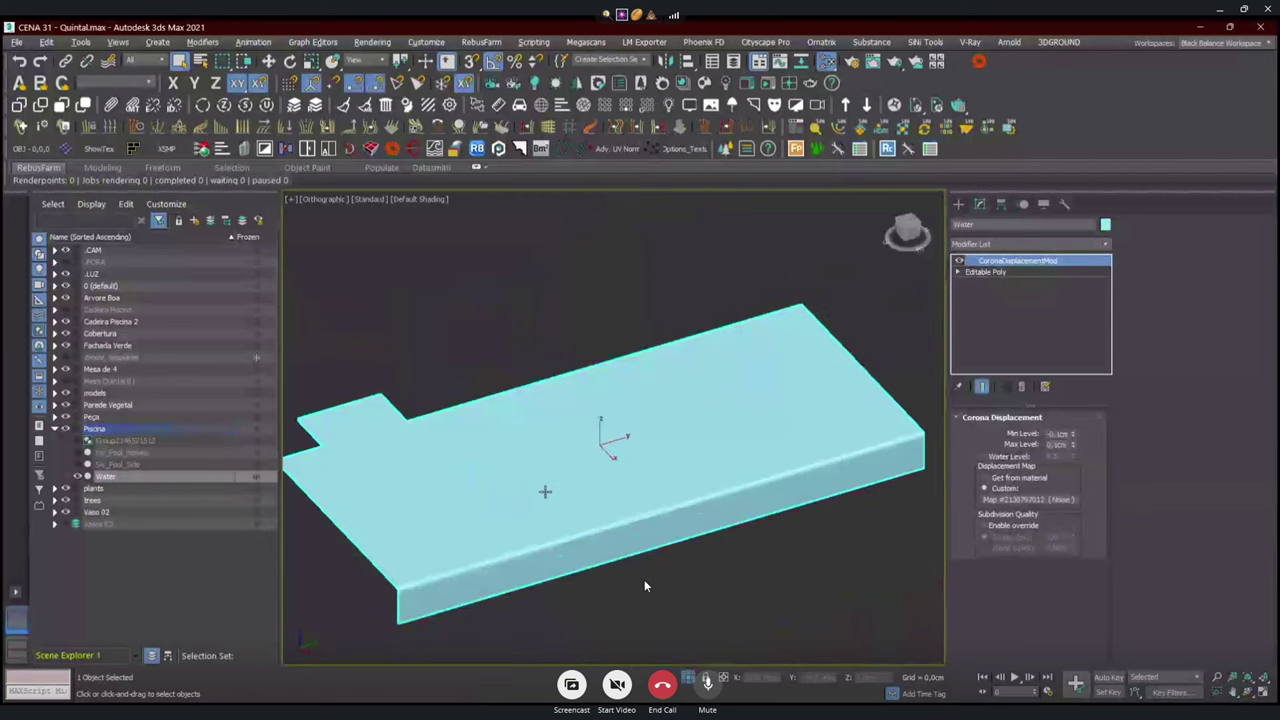
{"action": "key", "text": "F4"}
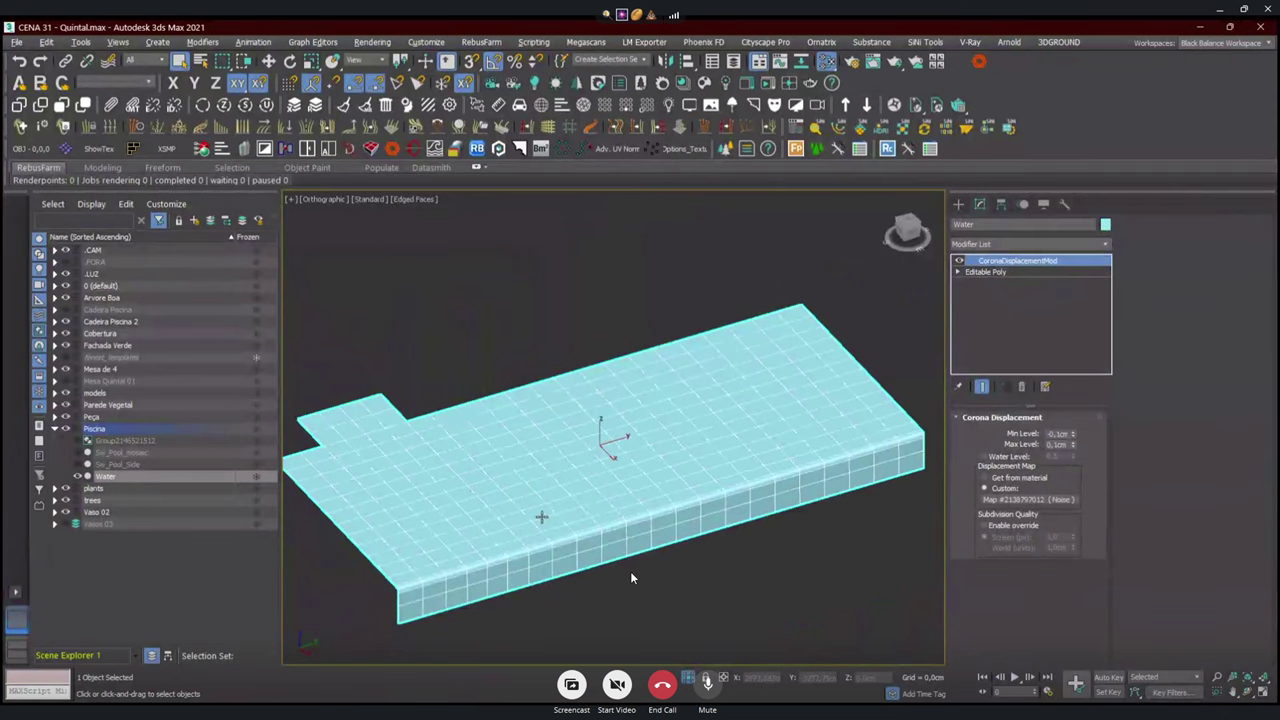
- Check the Water mesh's Editable Poly and CoronaDisplacementMod levels, then orbit to an edge-on view
{"action": "scroll", "coordinate": [415, 530], "scroll_direction": "up", "scroll_amount": 3}
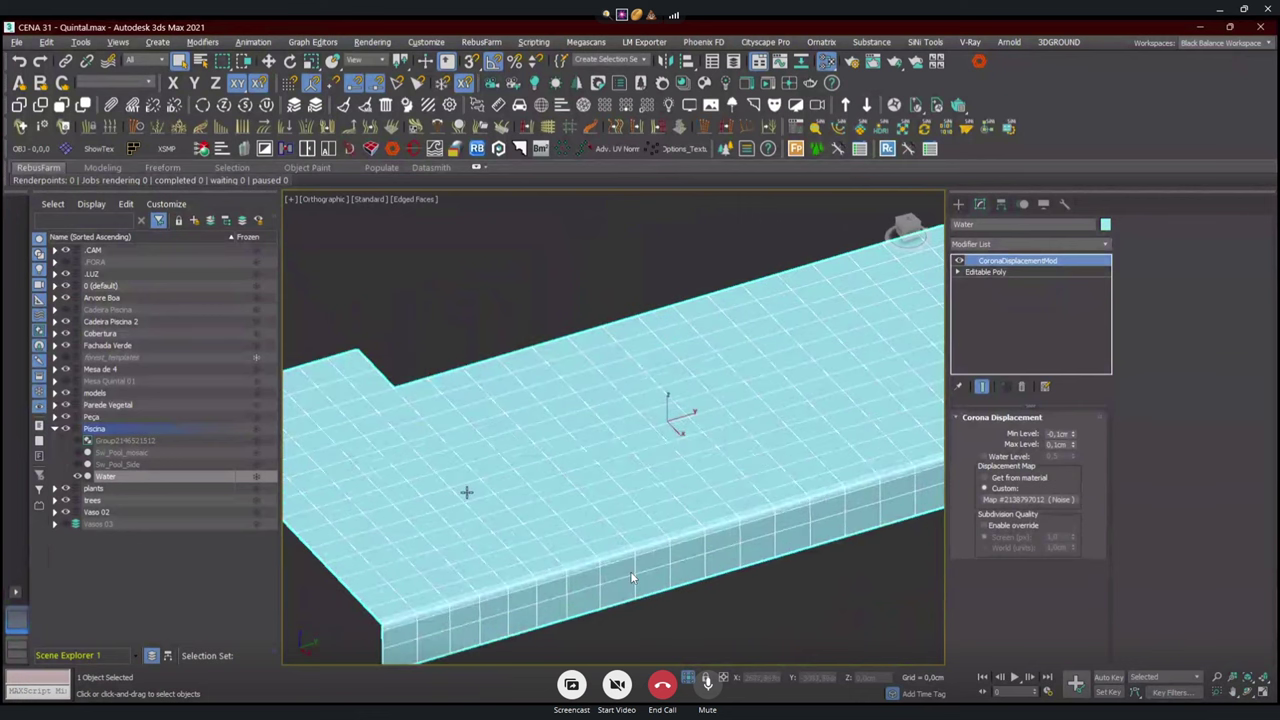
{"action": "scroll", "coordinate": [466, 497], "scroll_direction": "down", "scroll_amount": 3}
{"action": "scroll", "coordinate": [640, 420], "scroll_direction": "up", "scroll_amount": 3}
{"action": "scroll", "coordinate": [645, 425], "scroll_direction": "down", "scroll_amount": 1}
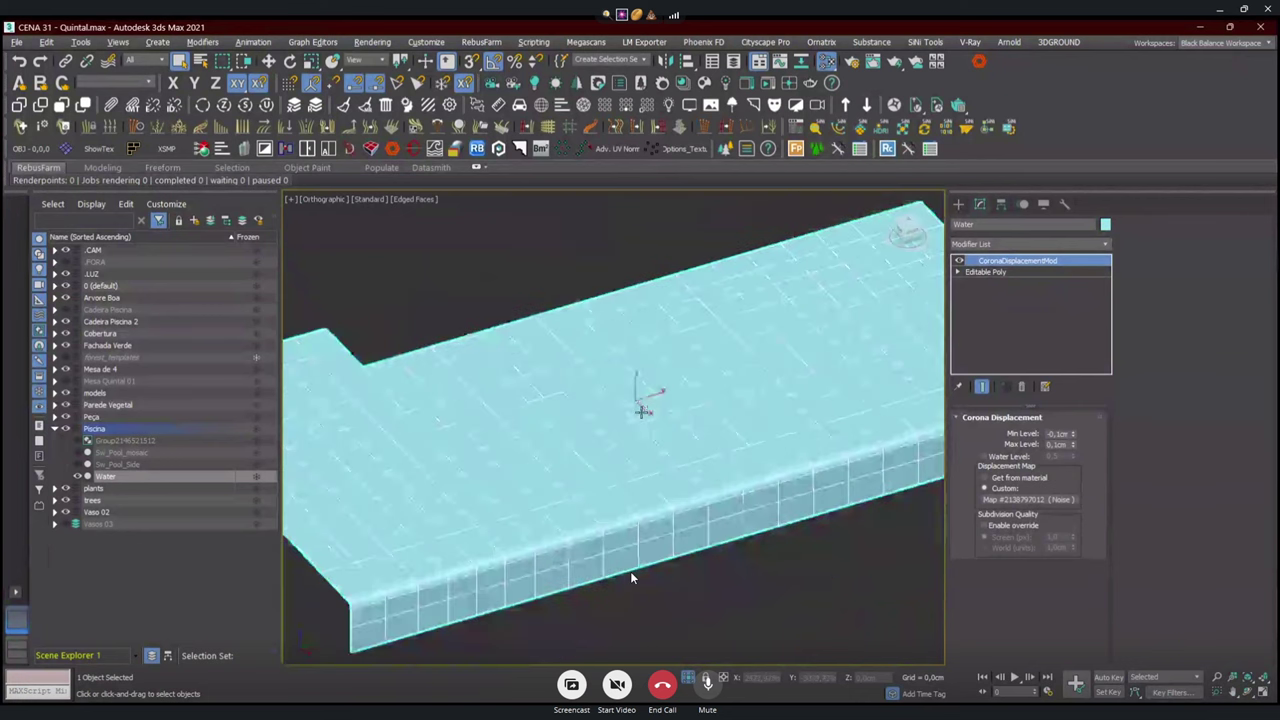
{"action": "scroll", "coordinate": [643, 412], "scroll_direction": "down", "scroll_amount": 2}
{"action": "scroll", "coordinate": [631, 577], "scroll_direction": "up", "scroll_amount": 2}
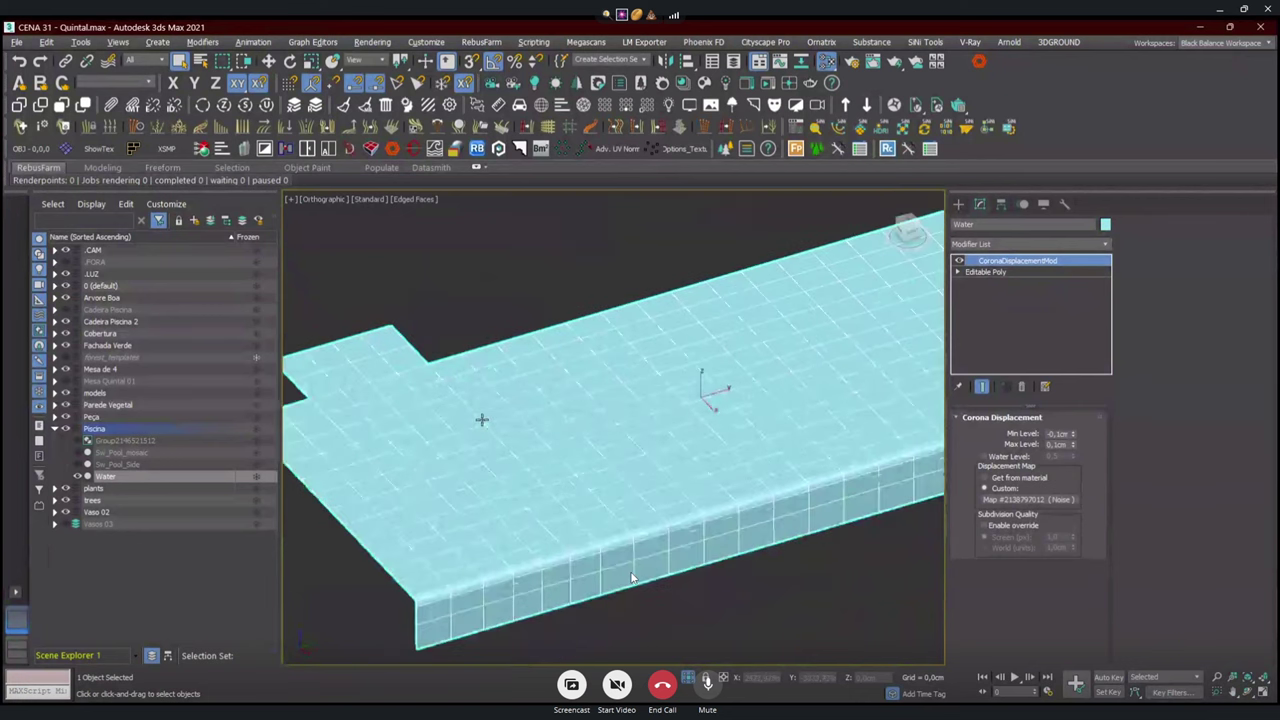
{"action": "left_click", "coordinate": [978, 272]}
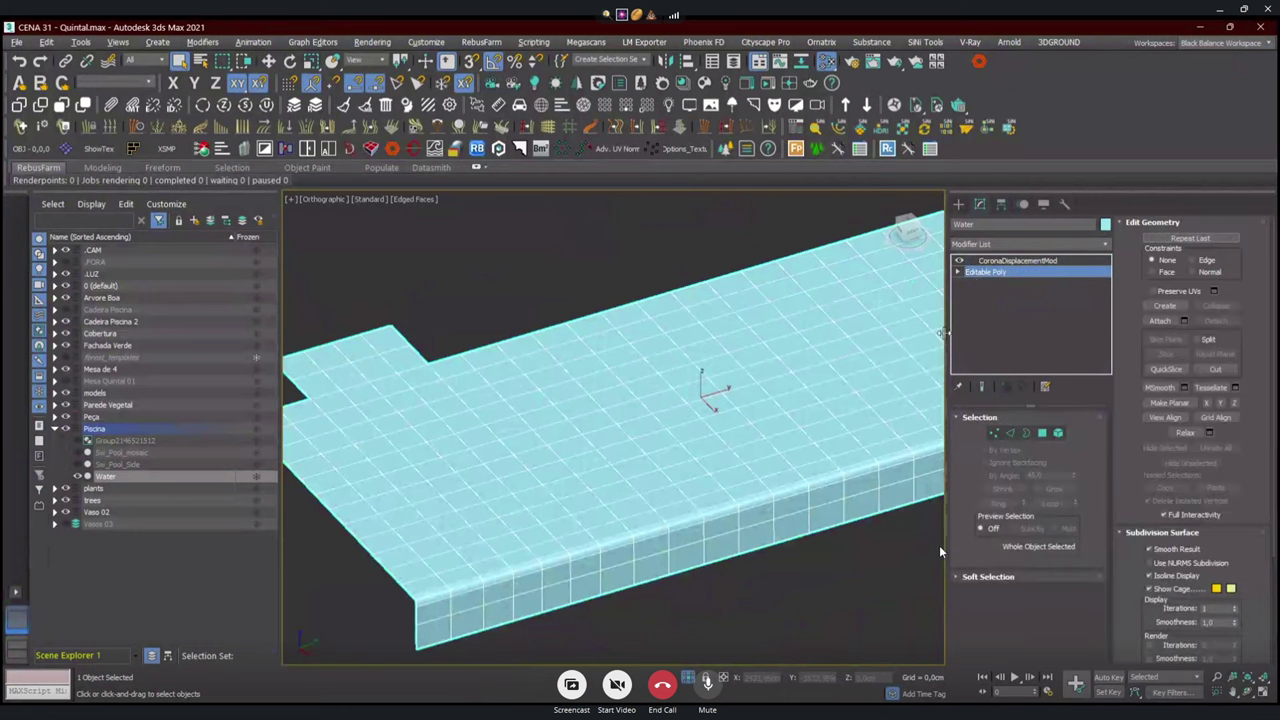
{"action": "left_click", "coordinate": [1010, 261]}
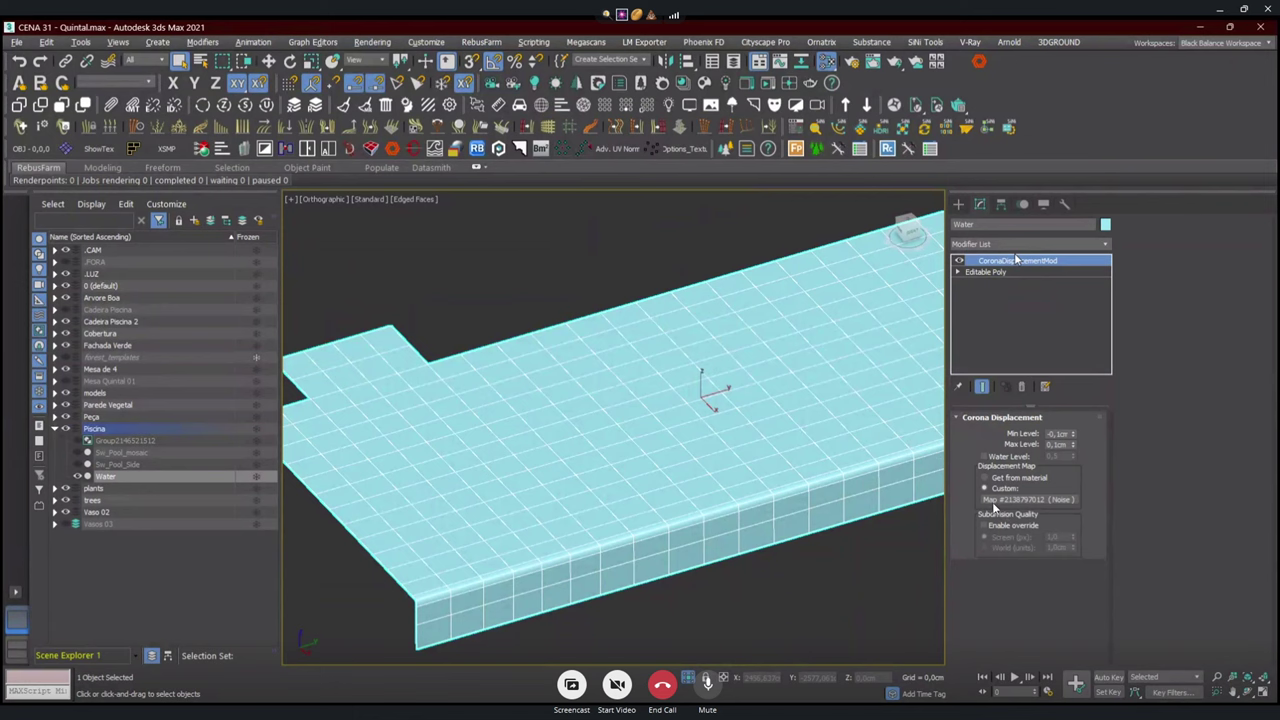
{"action": "scroll", "coordinate": [940, 270], "scroll_direction": "down", "scroll_amount": 2}
{"action": "scroll", "coordinate": [480, 470], "scroll_direction": "down", "scroll_amount": 3}
{"action": "scroll", "coordinate": [520, 445], "scroll_direction": "up", "scroll_amount": 5}
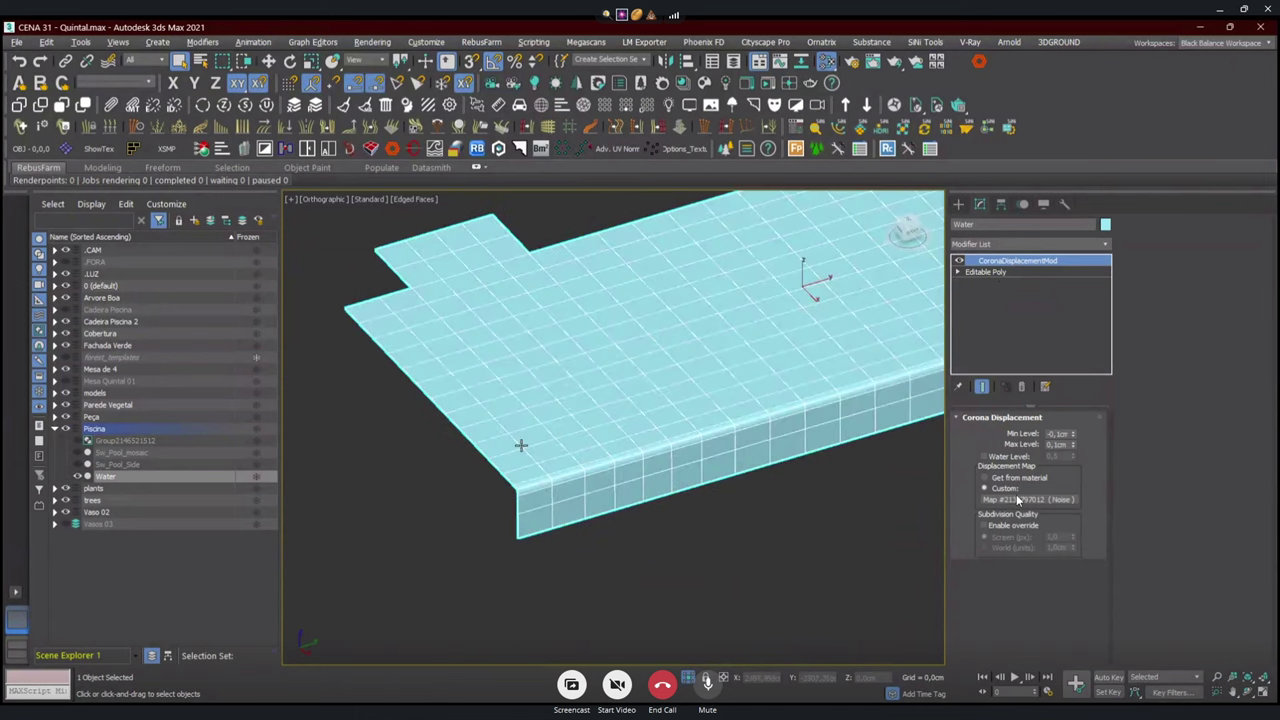
{"action": "scroll", "coordinate": [600, 430], "scroll_direction": "down", "scroll_amount": 3}
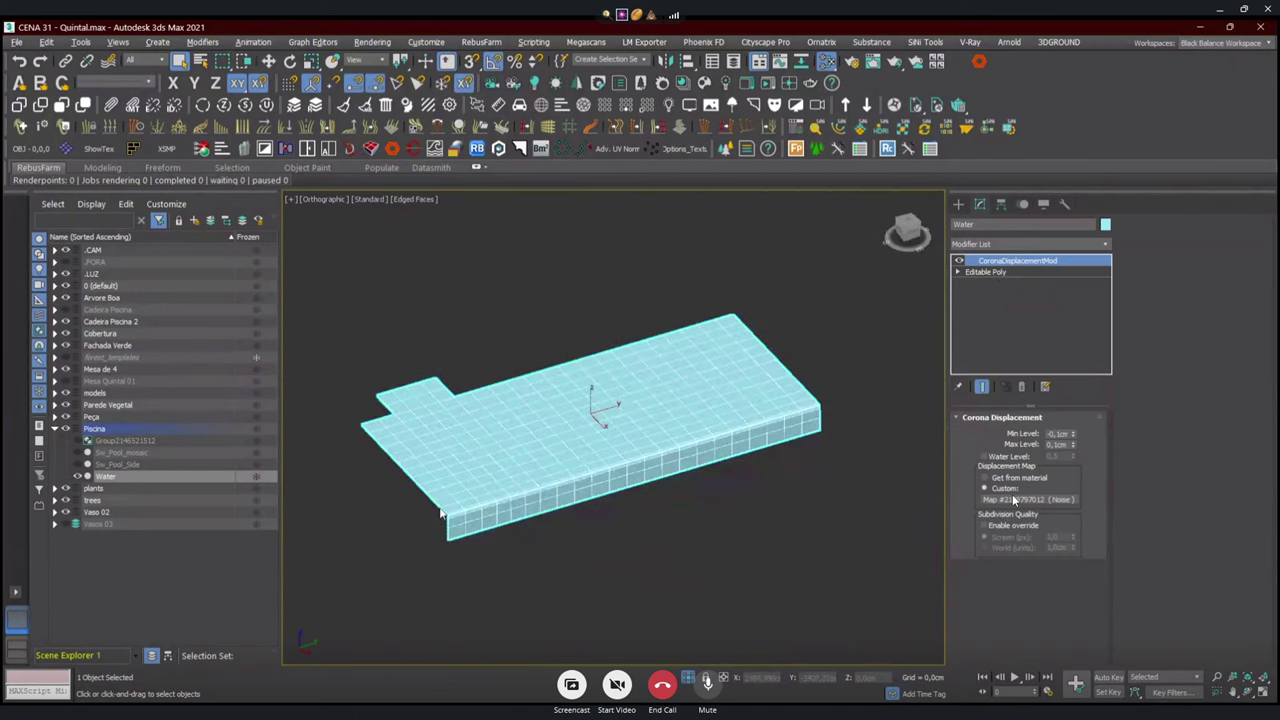
{"action": "scroll", "coordinate": [684, 430], "scroll_direction": "up", "scroll_amount": 4}
{"action": "scroll", "coordinate": [800, 420], "scroll_direction": "down", "scroll_amount": 2}
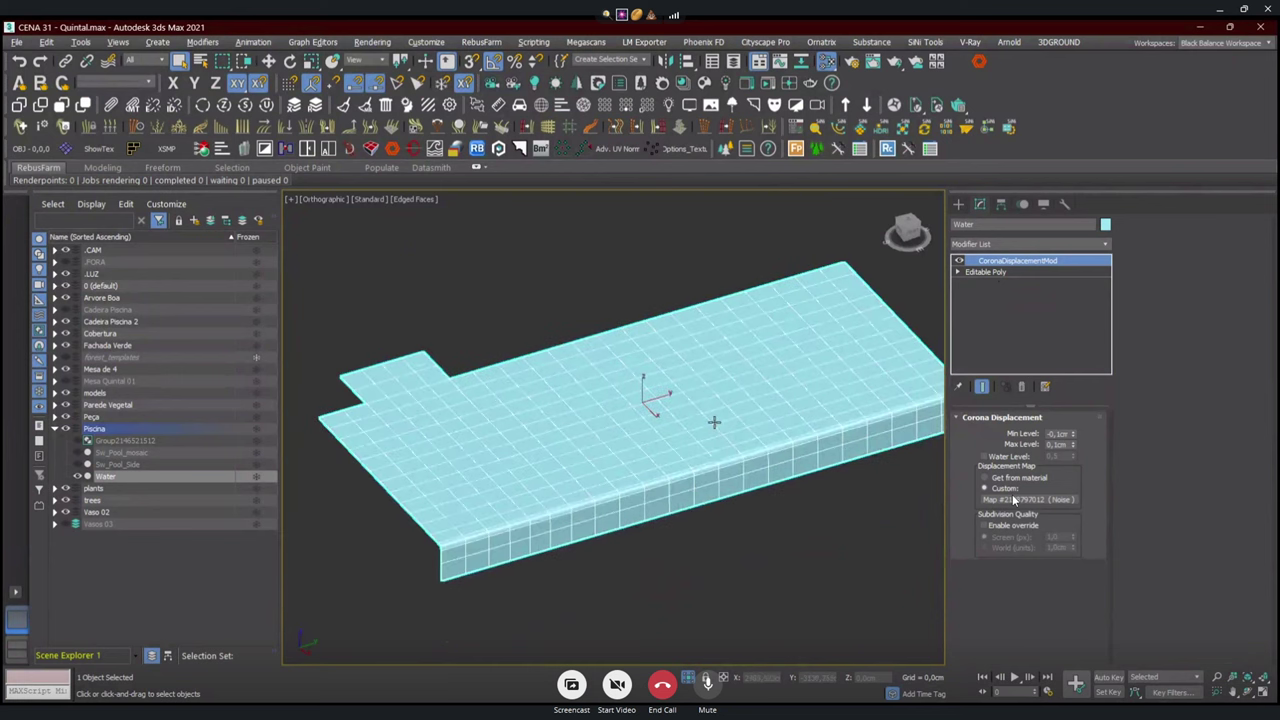
{"action": "scroll", "coordinate": [487, 431], "scroll_direction": "up", "scroll_amount": 3}
{"action": "scroll", "coordinate": [340, 351], "scroll_direction": "up", "scroll_amount": 3}
{"action": "scroll", "coordinate": [526, 397], "scroll_direction": "down", "scroll_amount": 2}
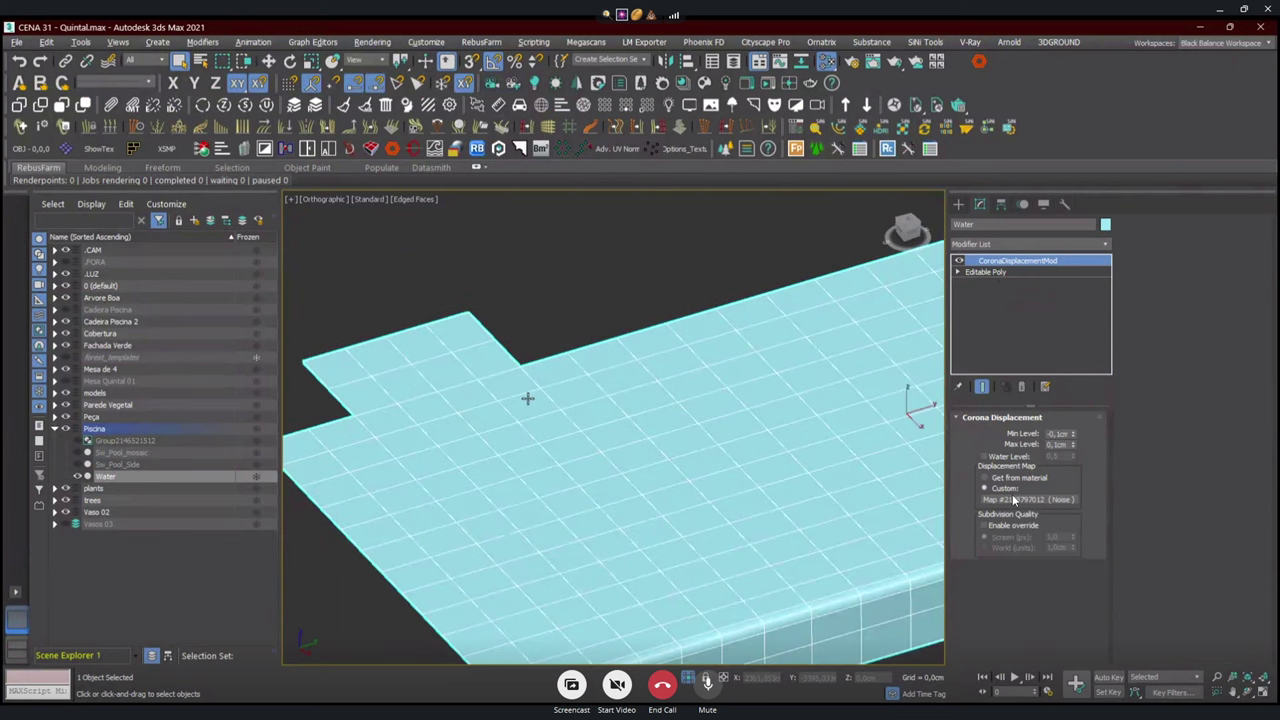
{"action": "mouse_move", "coordinate": [531, 417]}
{"action": "middle_mouse_down", "text": "alt"}
{"action": "mouse_move", "coordinate": [490, 464]}
{"action": "mouse_move", "coordinate": [571, 417]}
{"action": "middle_mouse_up", "text": "alt"}
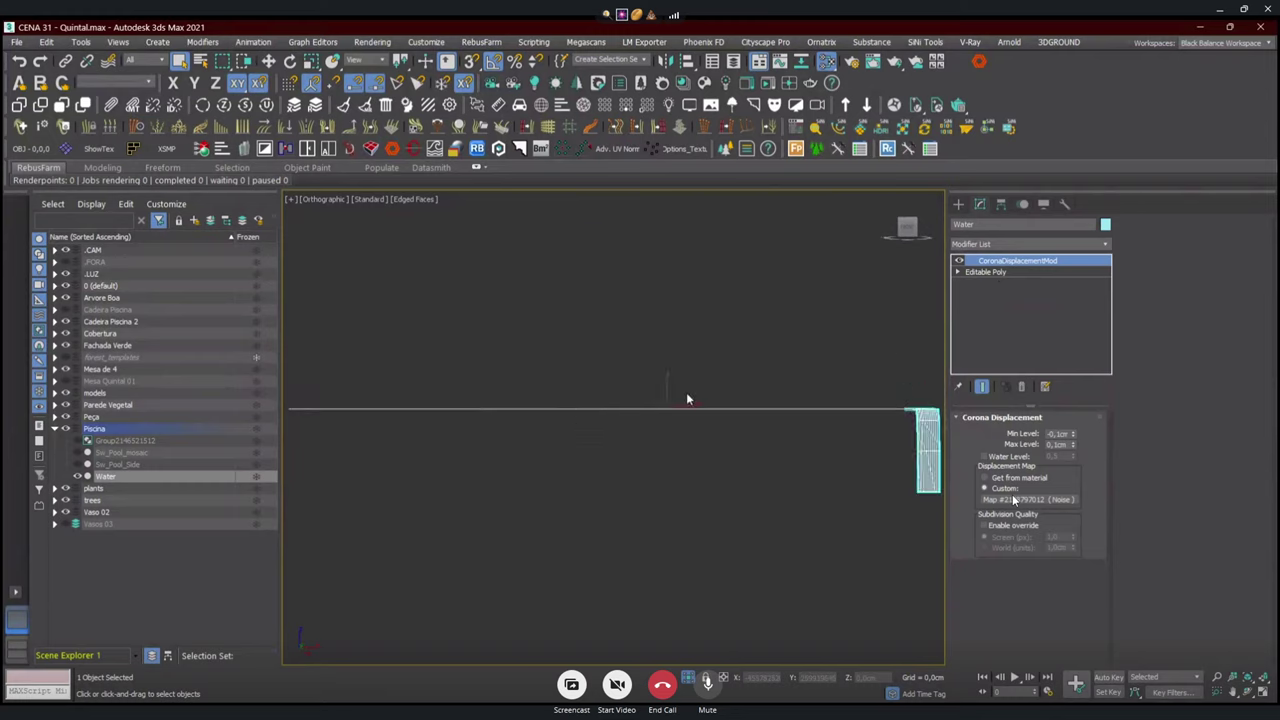
- Zoom out and orbit the isolated Water slab to an angled view of its top grid
{"action": "scroll", "coordinate": [615, 400], "scroll_direction": "down", "scroll_amount": 2}
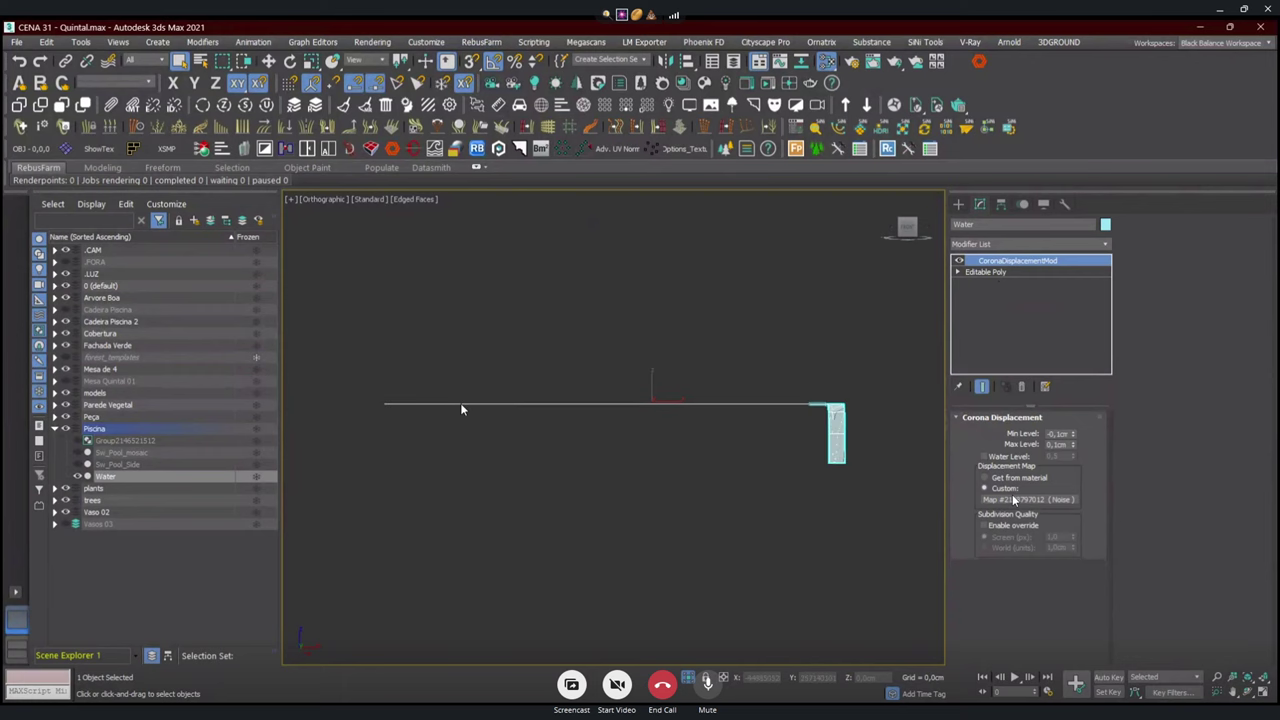
{"action": "mouse_move", "coordinate": [461, 409]}
{"action": "middle_mouse_down", "text": "alt"}
{"action": "mouse_move", "coordinate": [697, 389]}
{"action": "mouse_move", "coordinate": [544, 378]}
{"action": "middle_mouse_up", "text": "alt"}
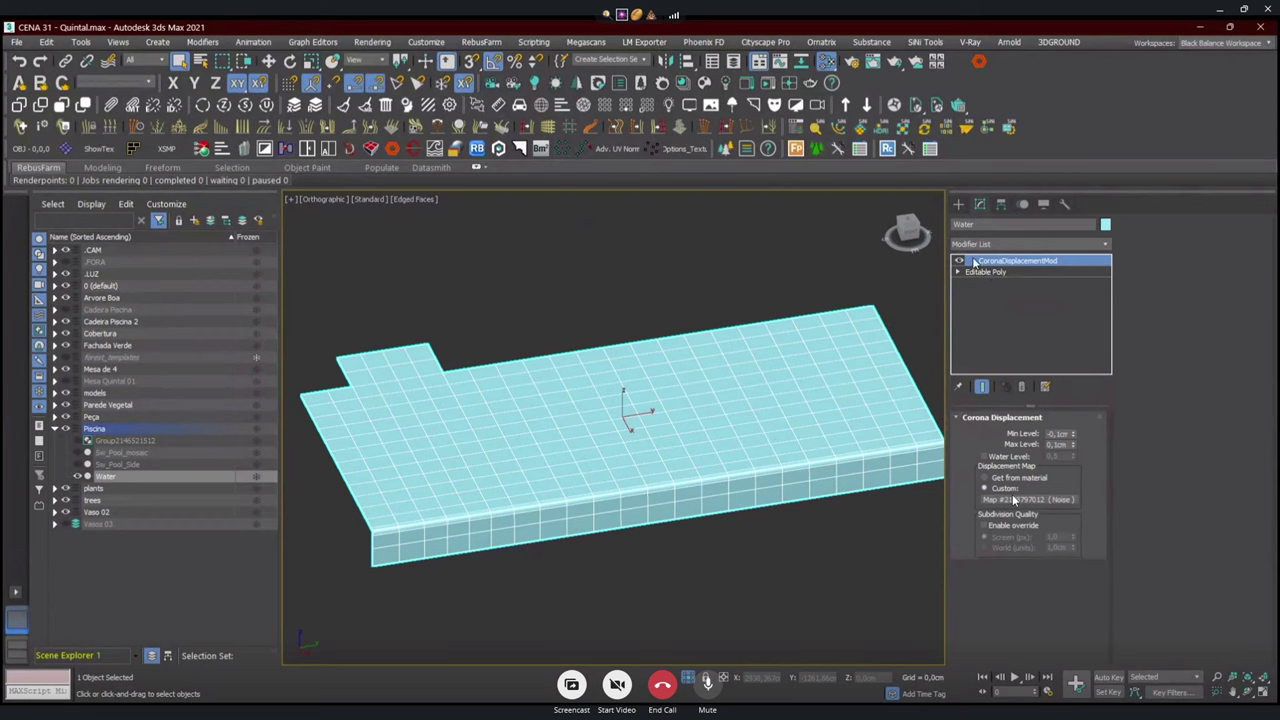
{"action": "left_click", "coordinate": [825, 63]}
{"action": "left_click", "coordinate": [827, 62]}
{"action": "key", "text": "ctrl+d"}
{"action": "scroll", "coordinate": [700, 418], "scroll_direction": "down", "scroll_amount": 3}
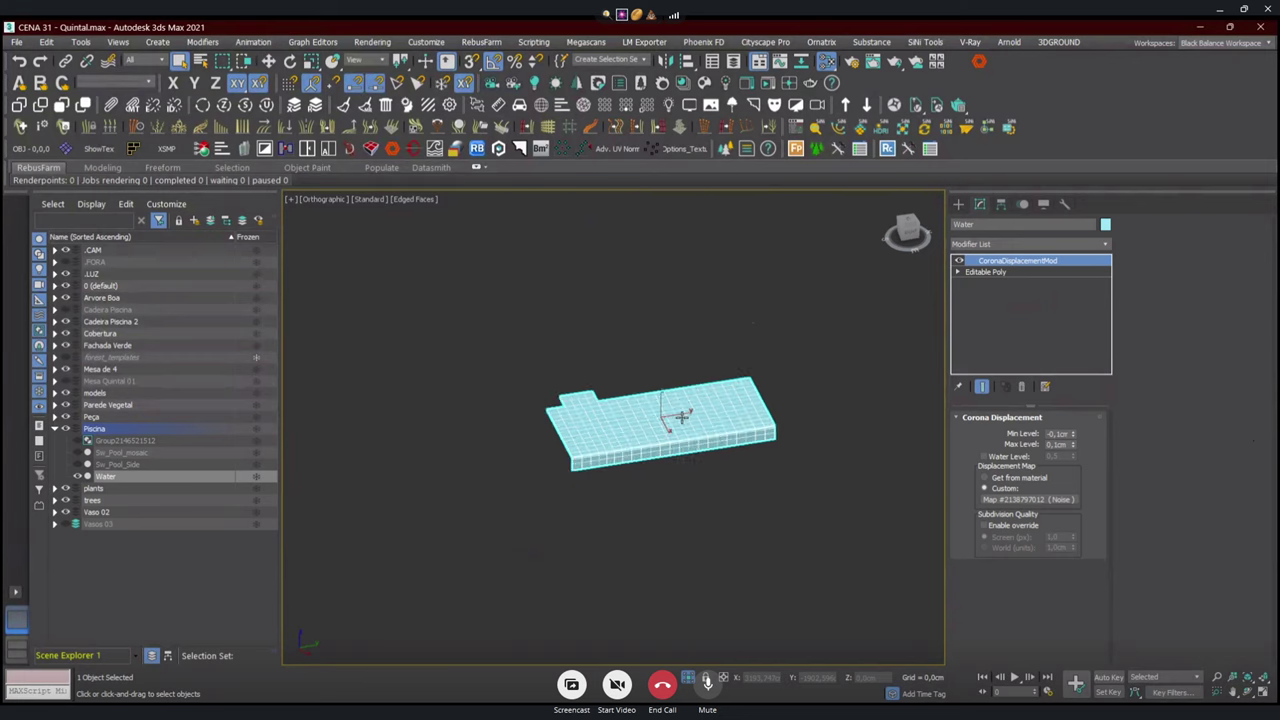
{"action": "scroll", "coordinate": [577, 434], "scroll_direction": "up", "scroll_amount": 4}
{"action": "scroll", "coordinate": [610, 401], "scroll_direction": "down", "scroll_amount": 4}
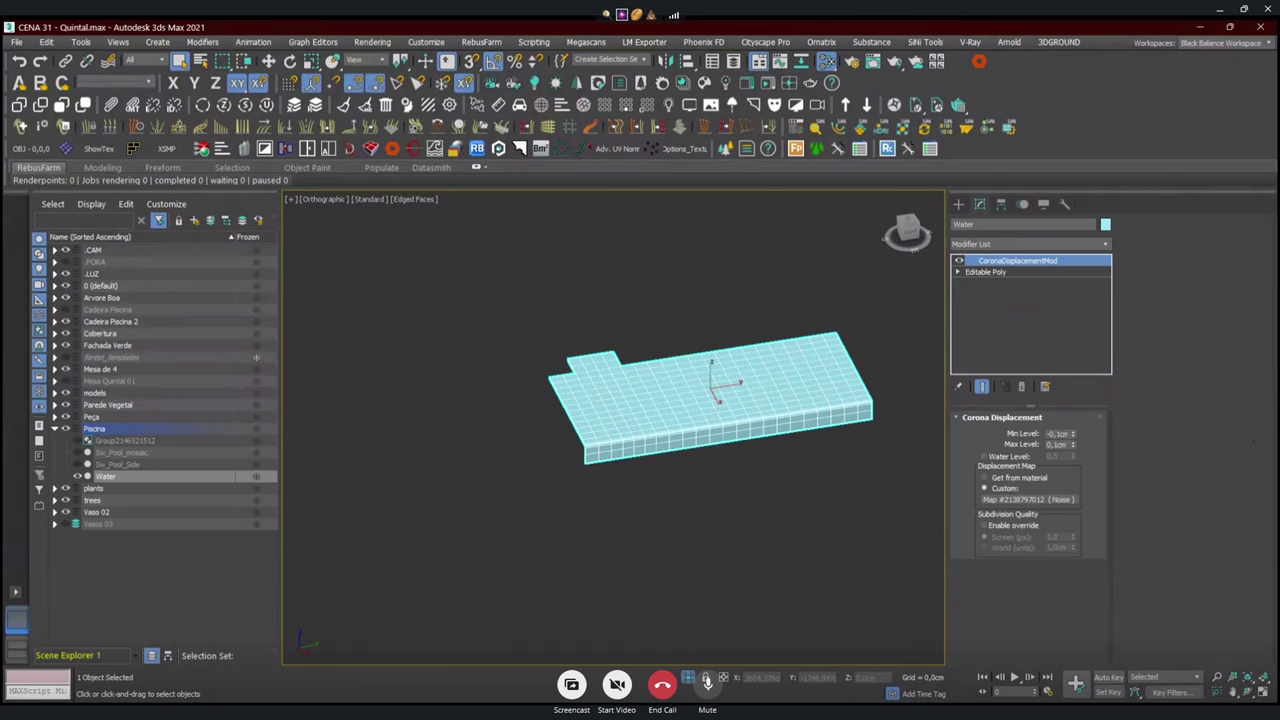
{"action": "scroll", "coordinate": [745, 365], "scroll_direction": "up", "scroll_amount": 2}
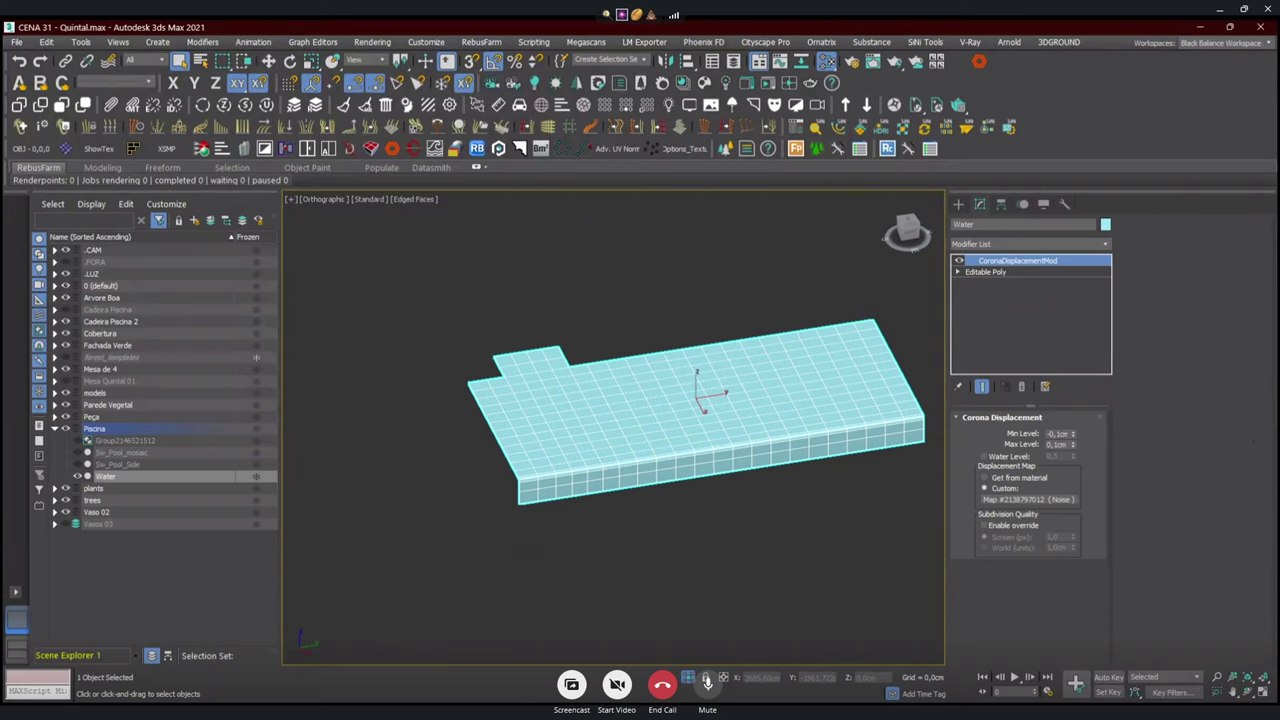
- Deselect the Water mesh, toggle the viewport display, and expand the Piscina layer's objects
{"action": "left_click", "coordinate": [748, 267]}
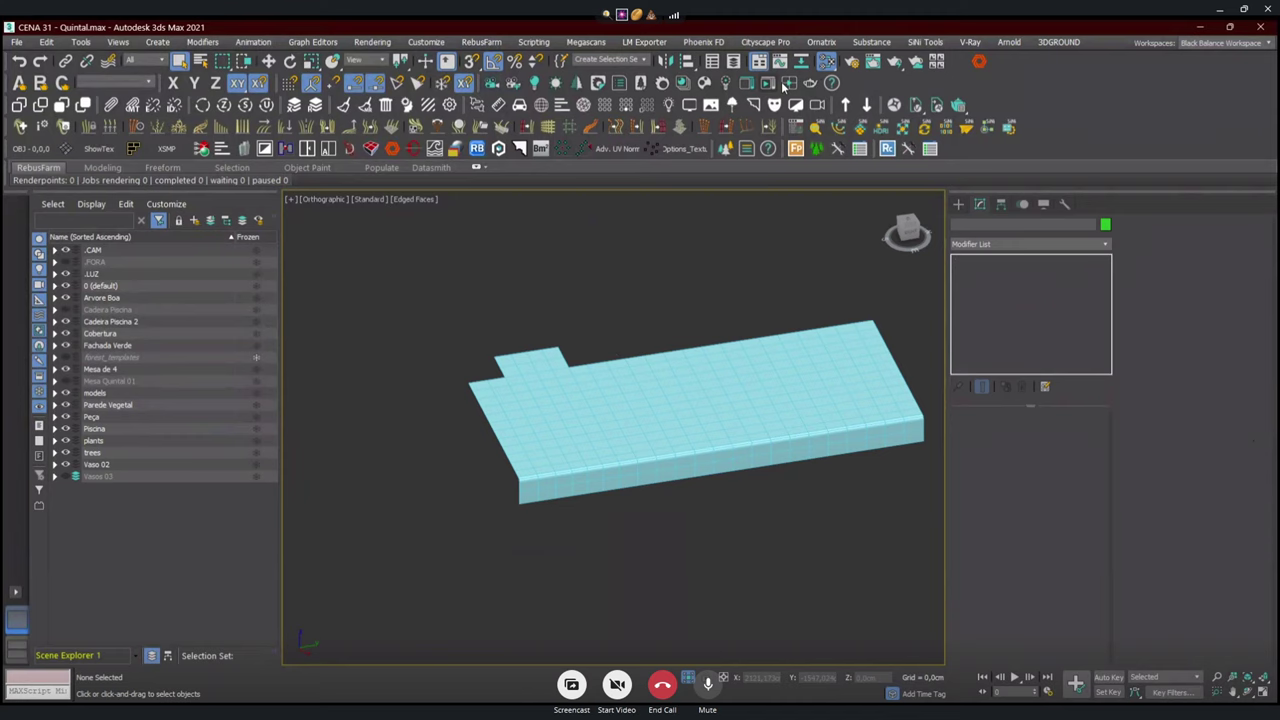
{"action": "left_click", "coordinate": [768, 83]}
{"action": "left_click", "coordinate": [55, 429]}
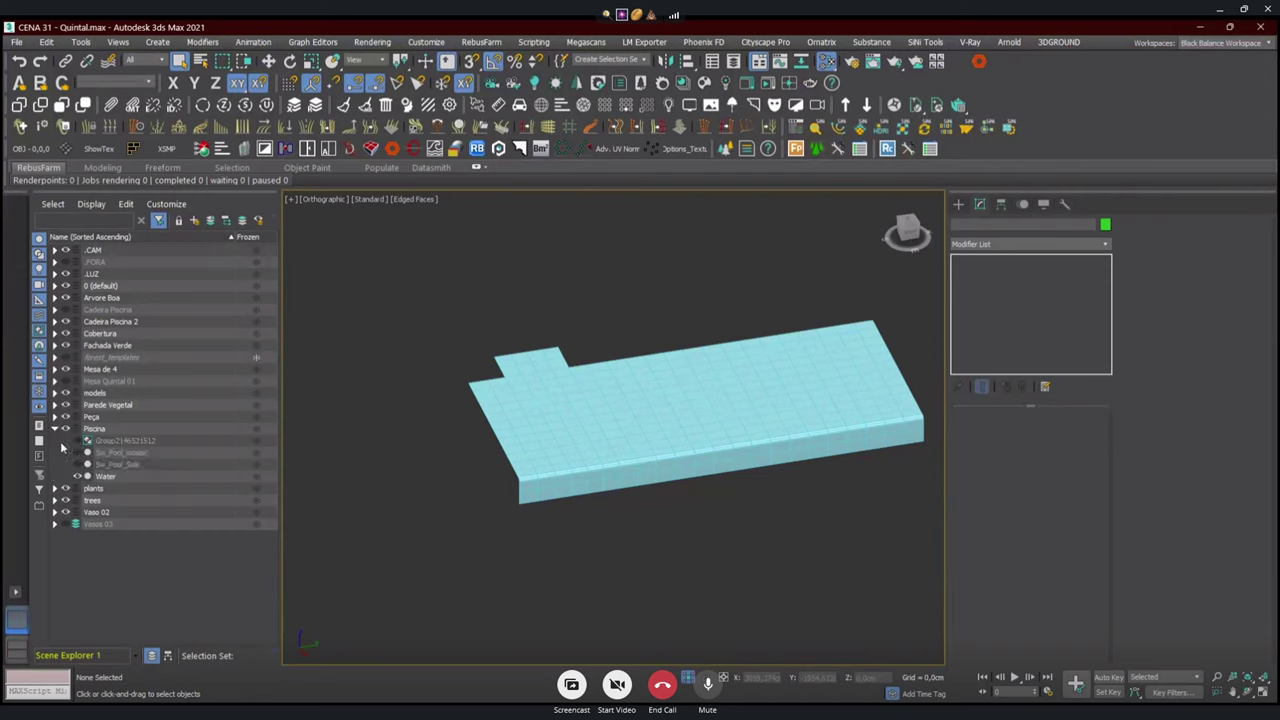
{"action": "left_click", "coordinate": [77, 464]}
{"action": "left_click", "coordinate": [77, 452]}
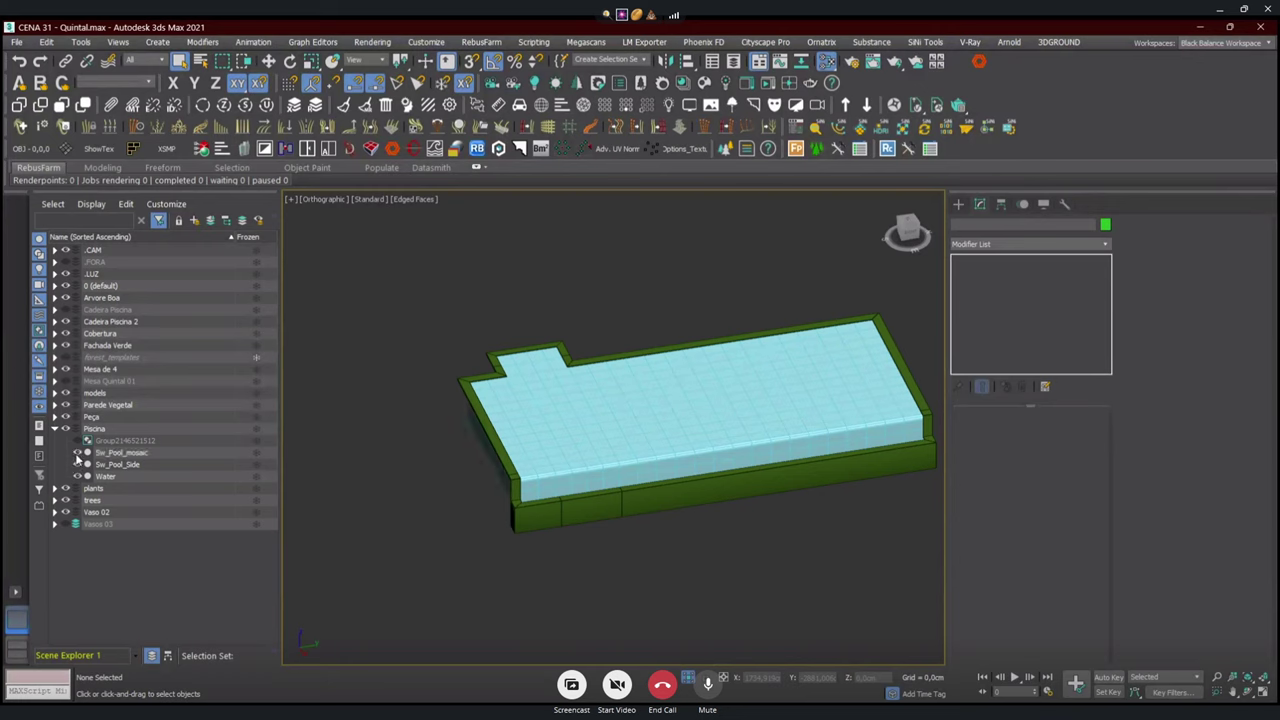
{"action": "left_click", "coordinate": [77, 440]}
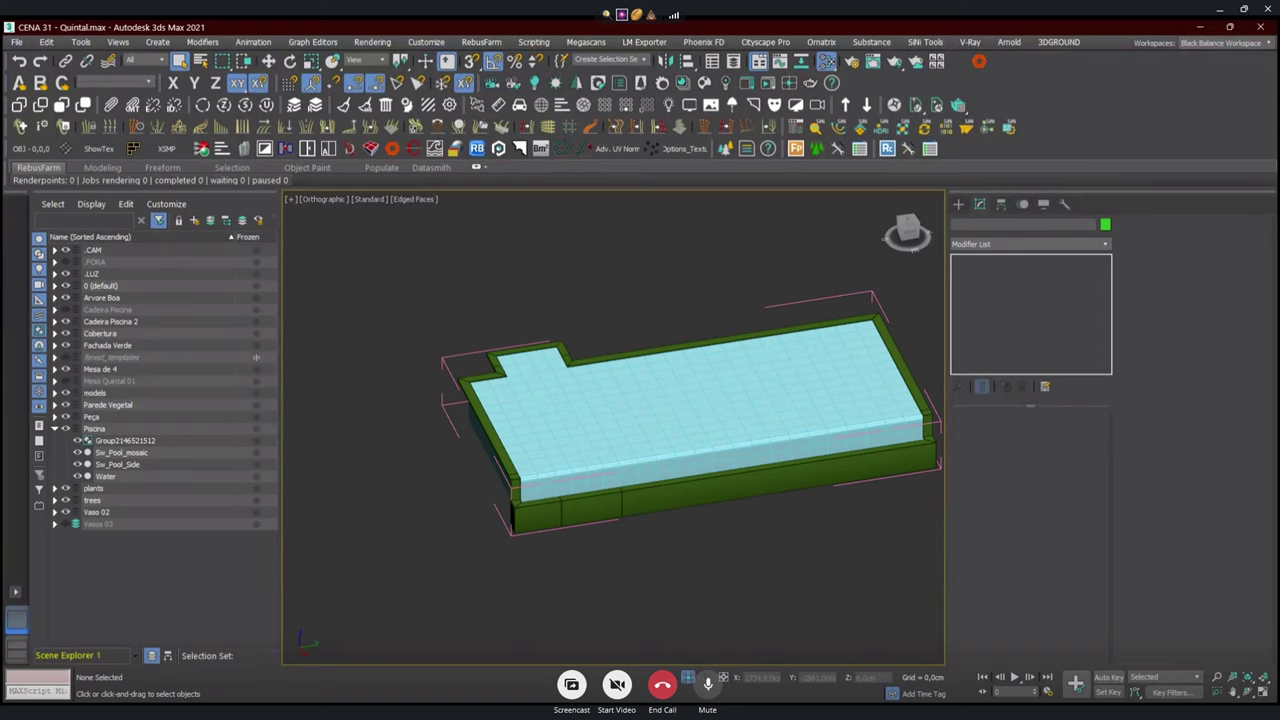
{"action": "left_click", "coordinate": [55, 274]}
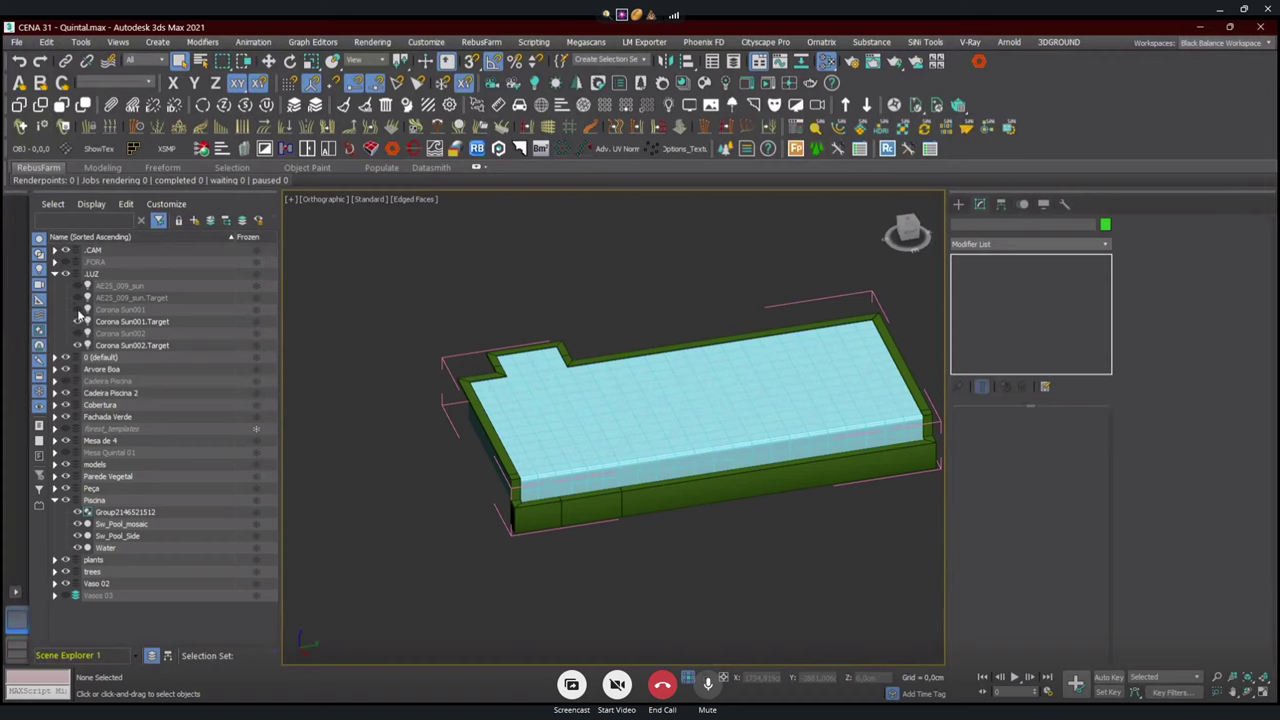
- Make Corona Sun002 visible and exit isolation to show the full garden around the pool
{"action": "left_click", "coordinate": [77, 333]}
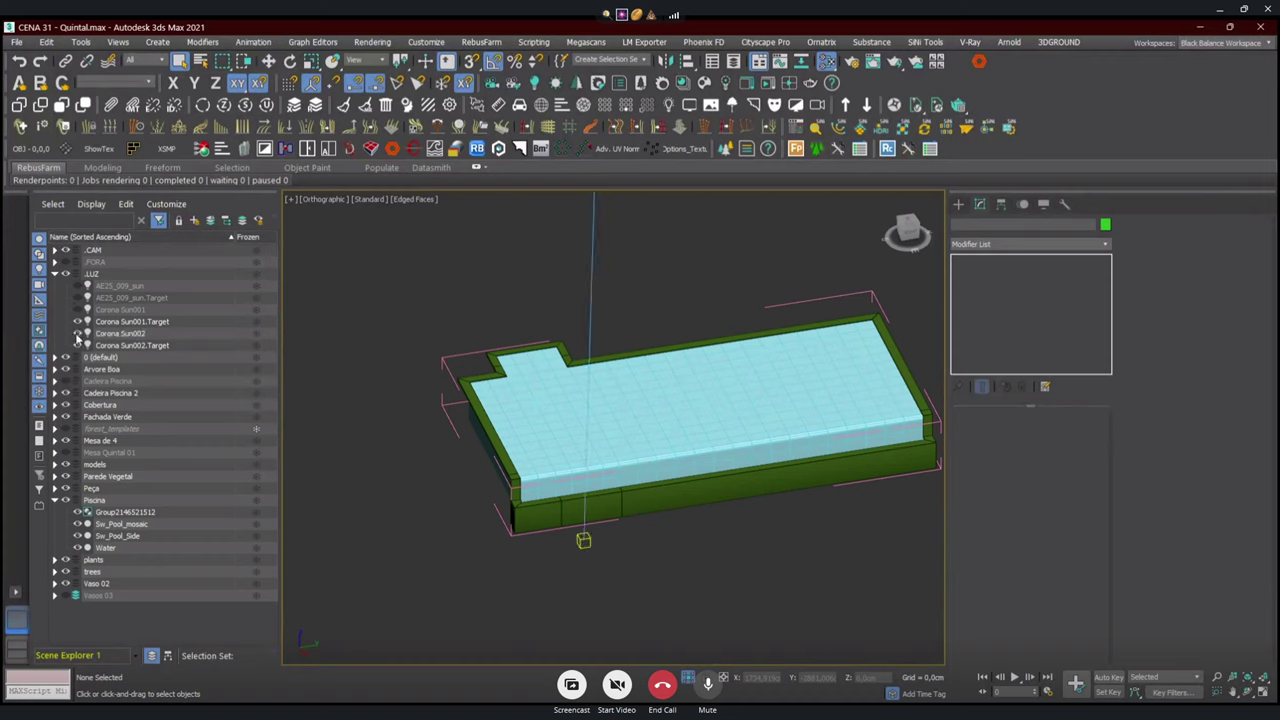
{"action": "left_click", "coordinate": [78, 334]}
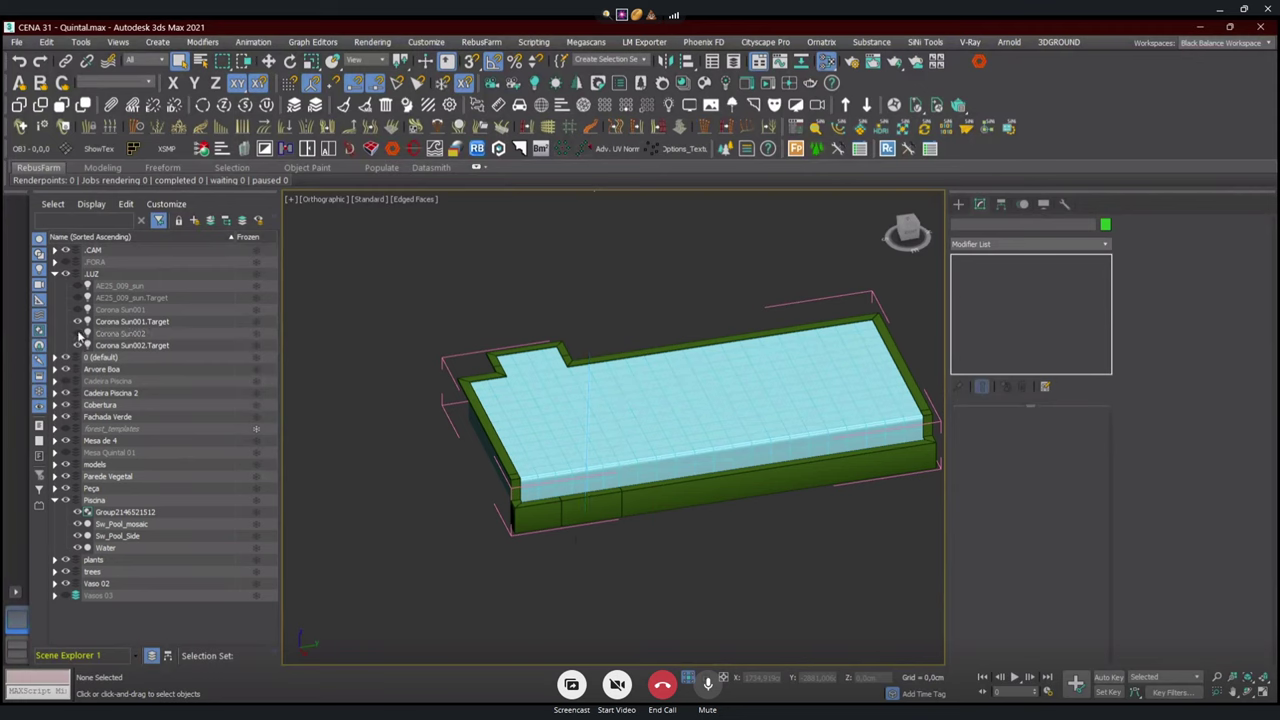
{"action": "left_click", "coordinate": [77, 333]}
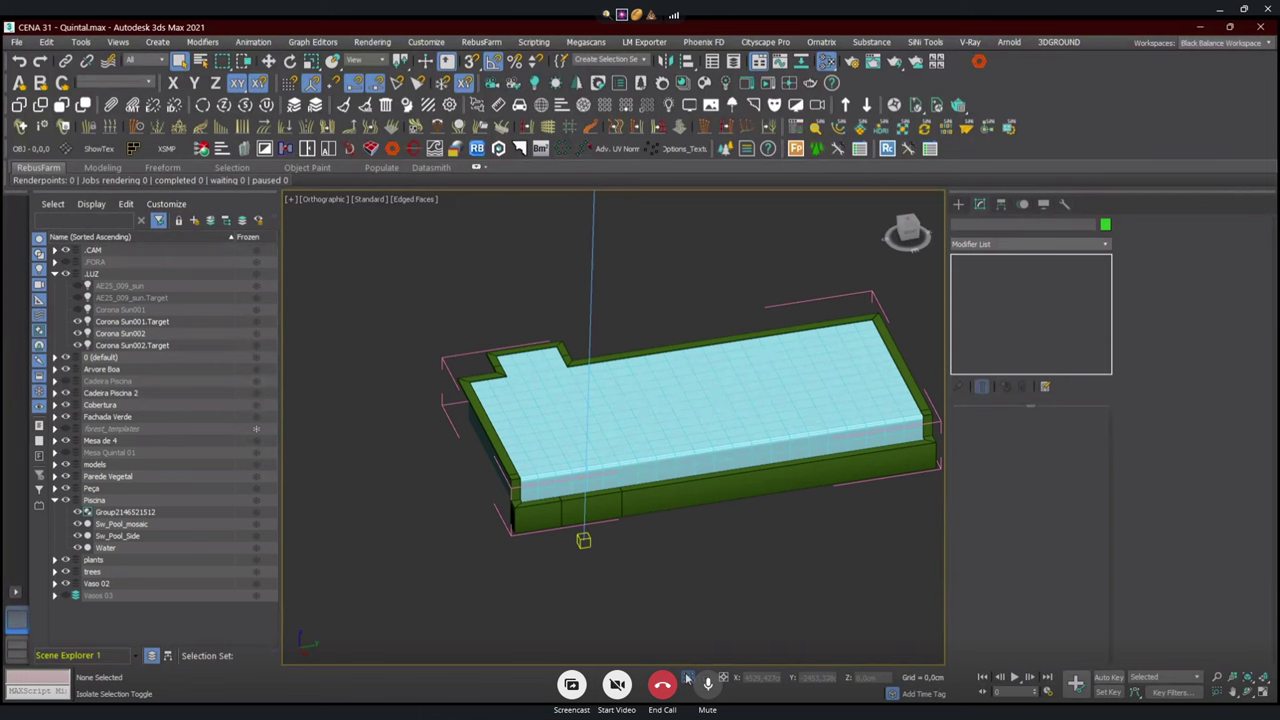
{"action": "left_click", "coordinate": [687, 678]}
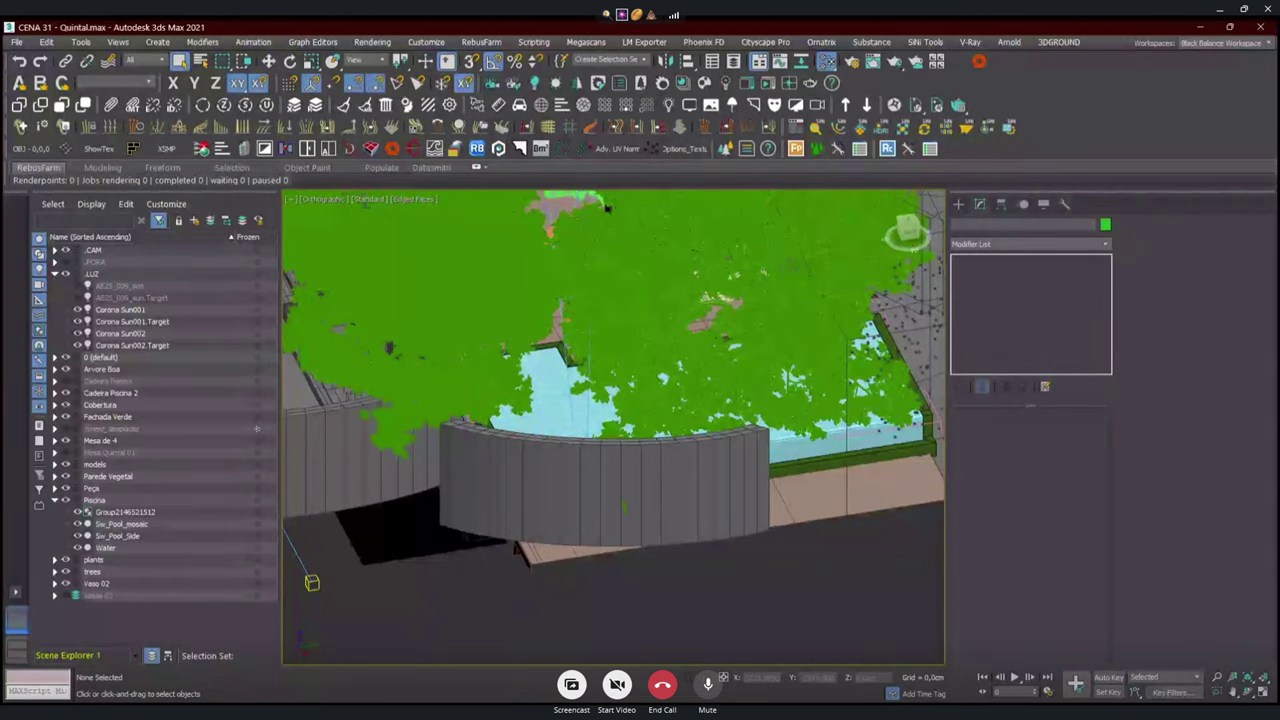
- Hide the plants, trees and Vaso 02 layers and zoom extents on the garden
{"action": "left_click", "coordinate": [55, 500]}
{"action": "left_click_drag", "start_coordinate": [66, 536], "coordinate": [66, 516]}
{"action": "key", "text": "z"}
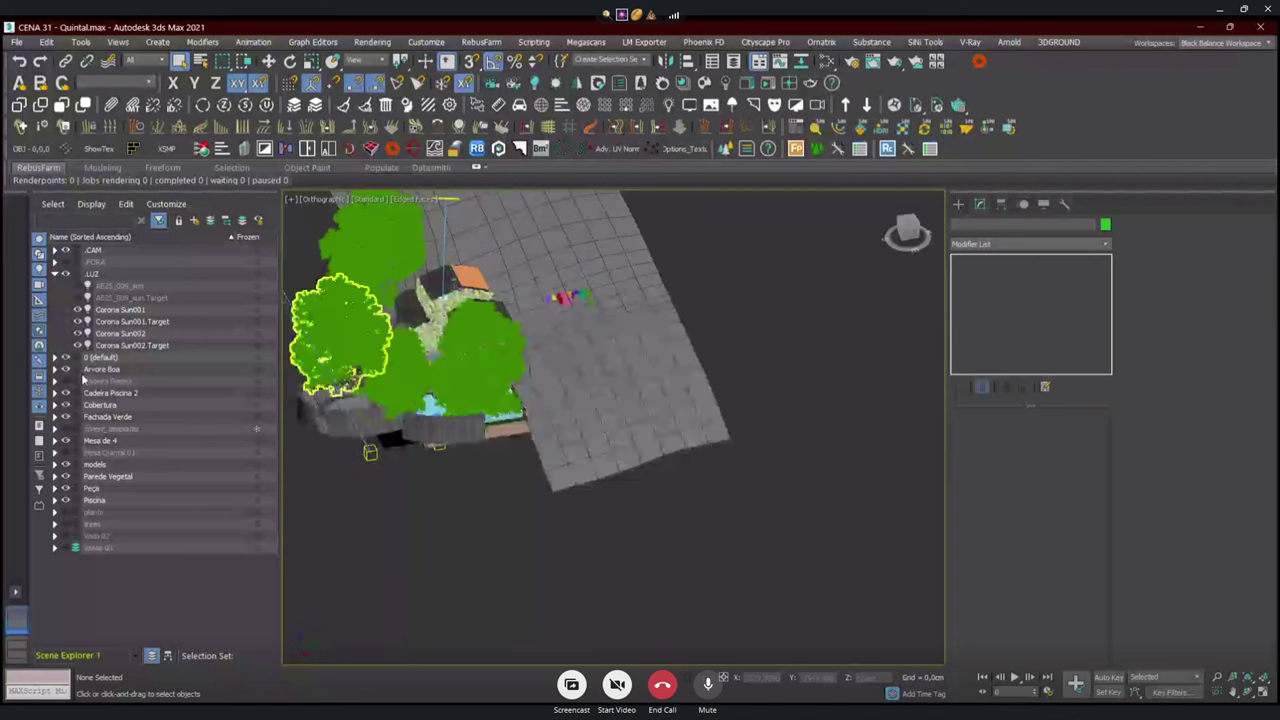
{"action": "left_click", "coordinate": [55, 273]}
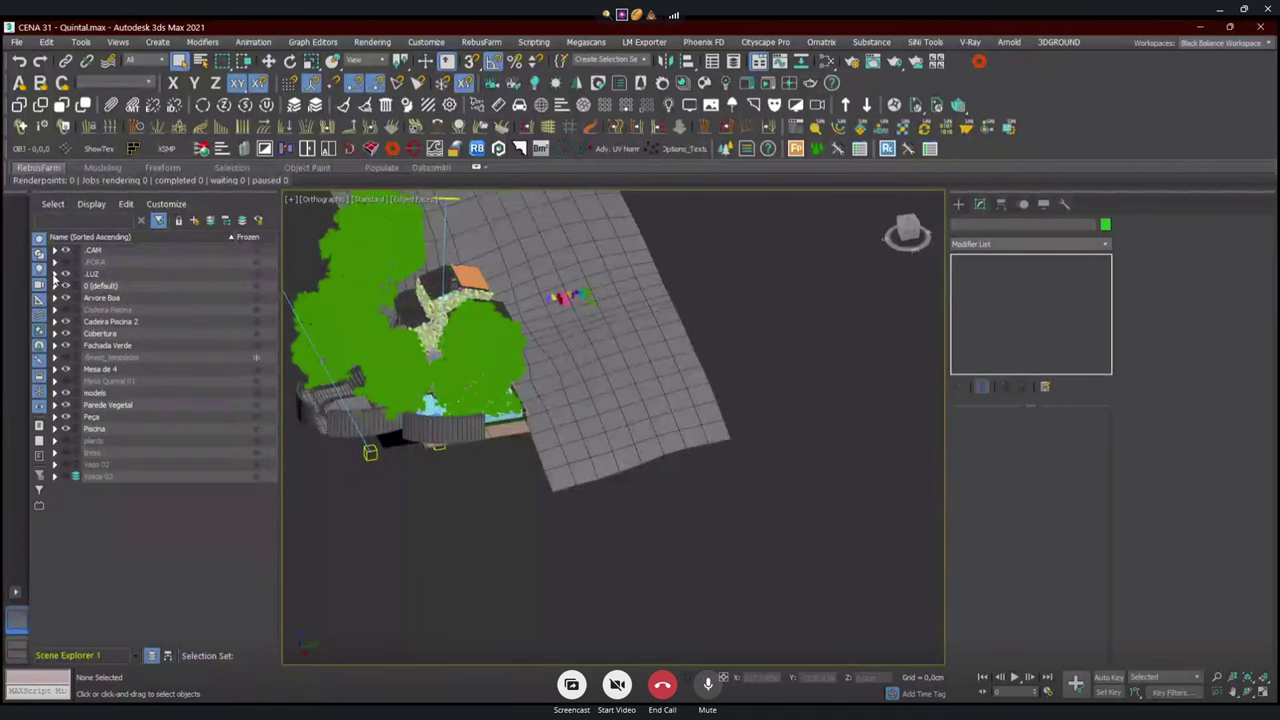
- Hide the Parede Vegetal wall, checking it on and off, and toggle the plants layer
{"action": "left_click", "coordinate": [66, 405]}
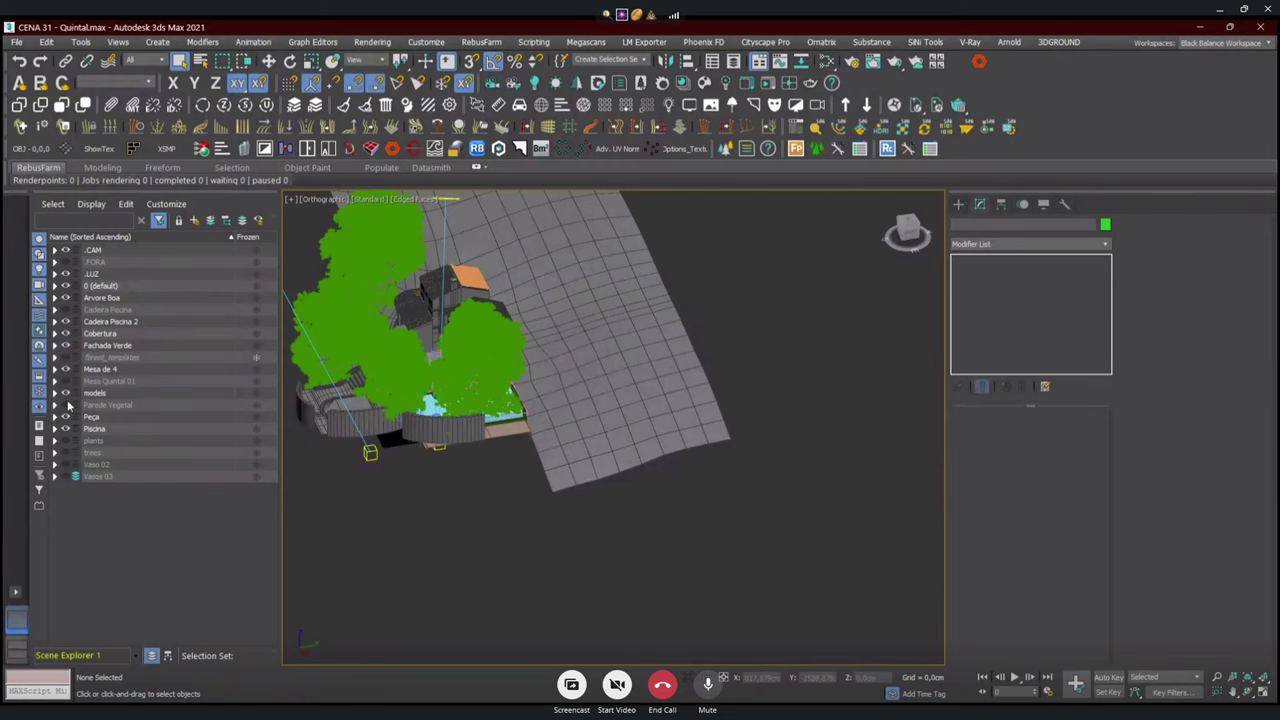
{"action": "left_click", "coordinate": [66, 405]}
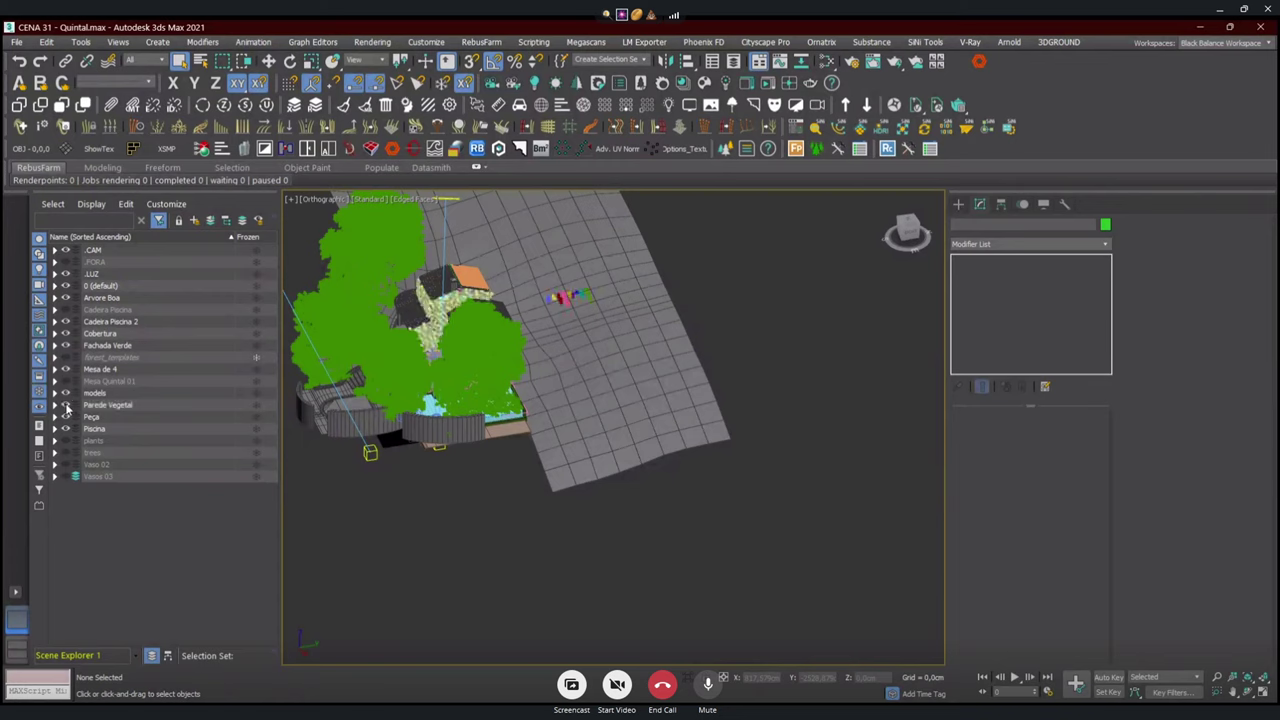
{"action": "left_click", "coordinate": [66, 405]}
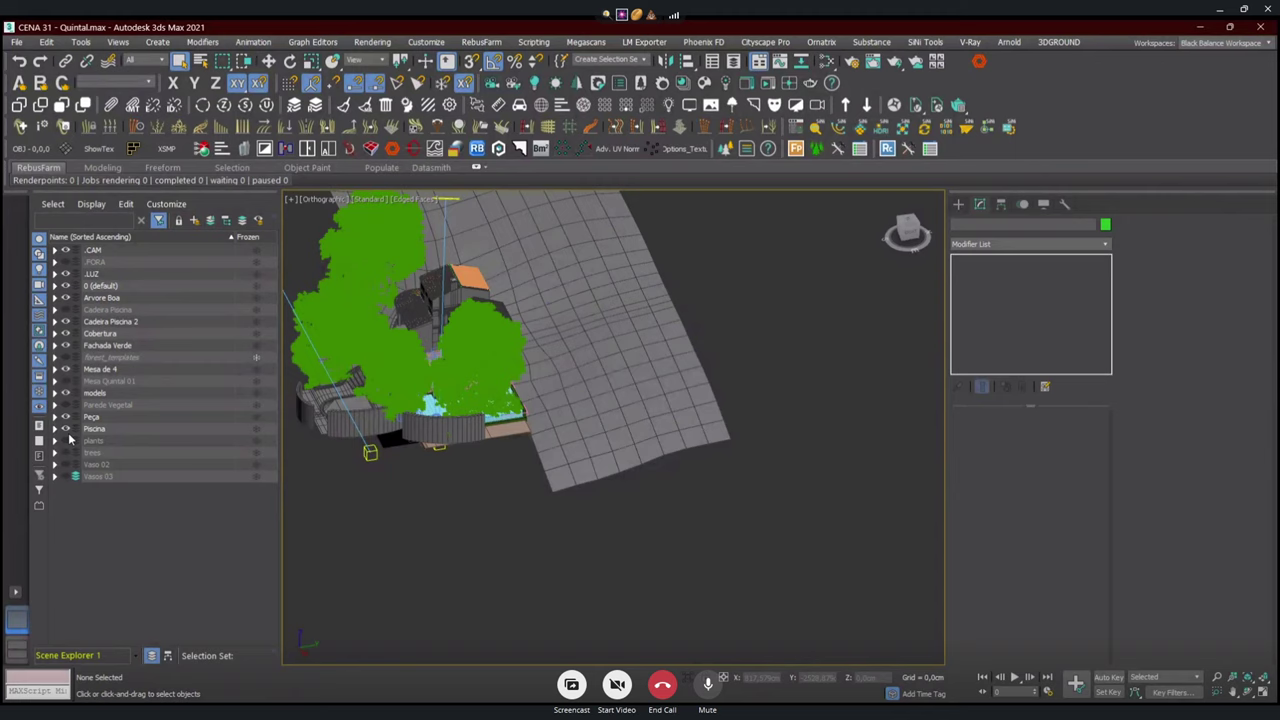
{"action": "left_click", "coordinate": [67, 440]}
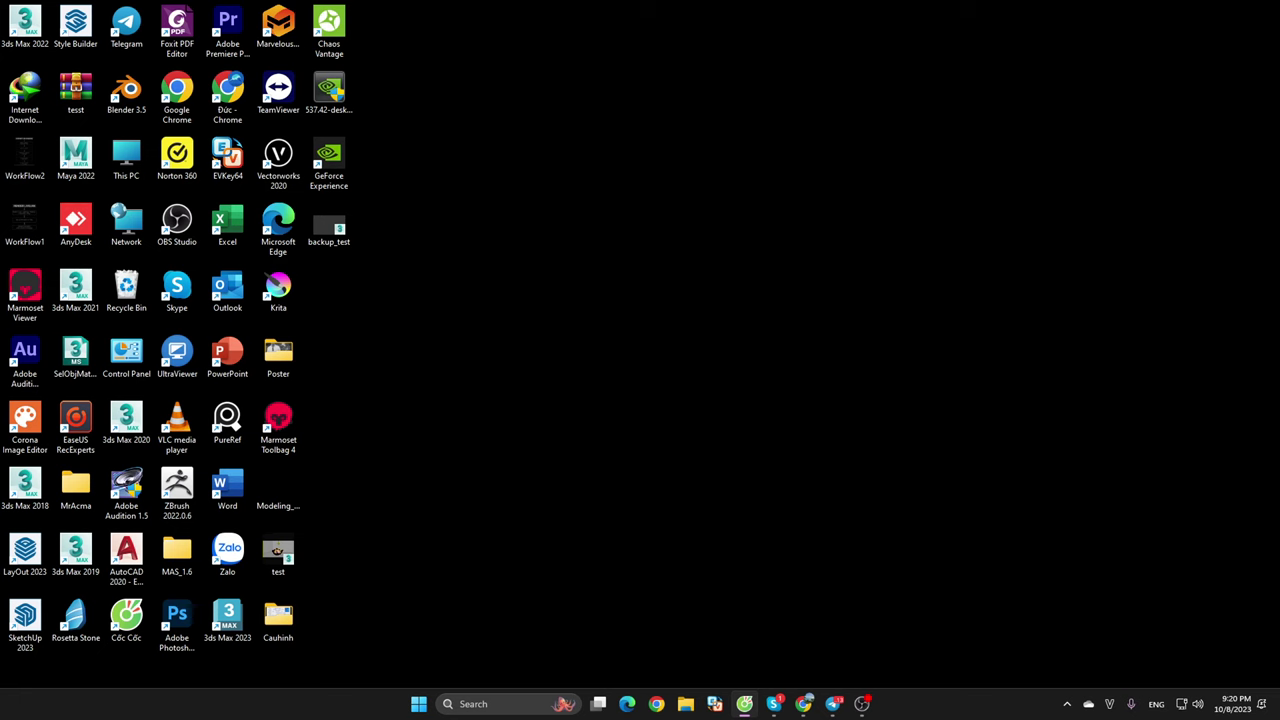
- Switch to Telegram from its taskbar icon after the call has ended
{"action": "left_click", "coordinate": [833, 704]}
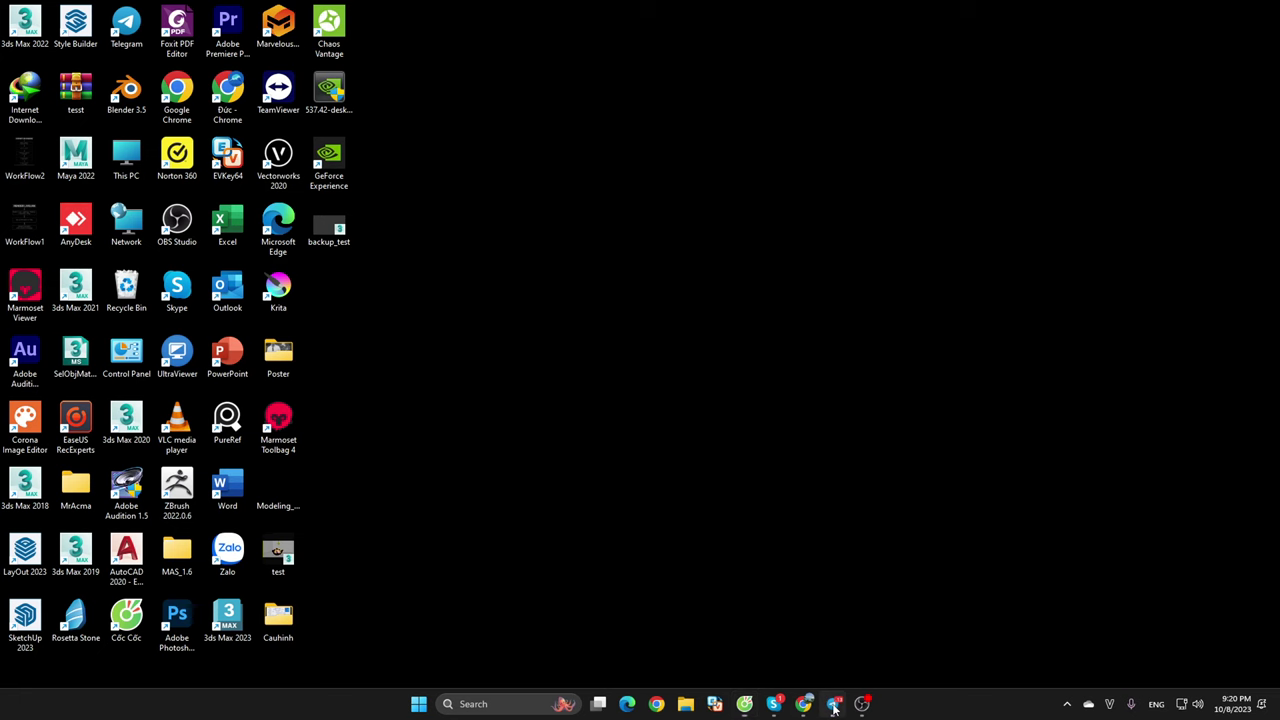